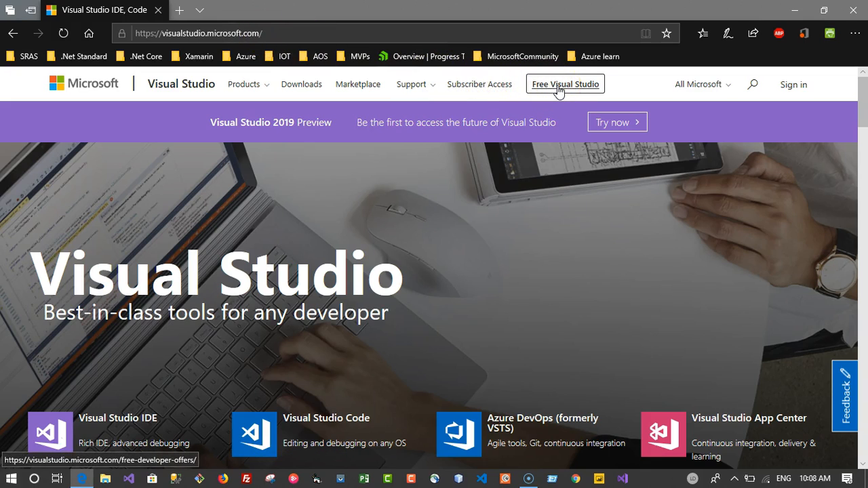
# Open the Free Visual Studio offers page and highlight 'Agile tools' and 'Git' in the Azure DevOps card.
pyautogui.click(558, 90)
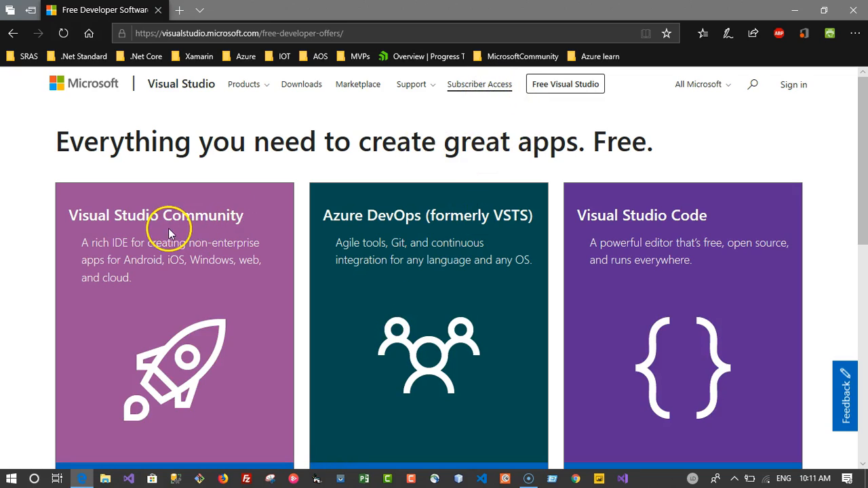
pyautogui.scroll(-3, 177, 228)
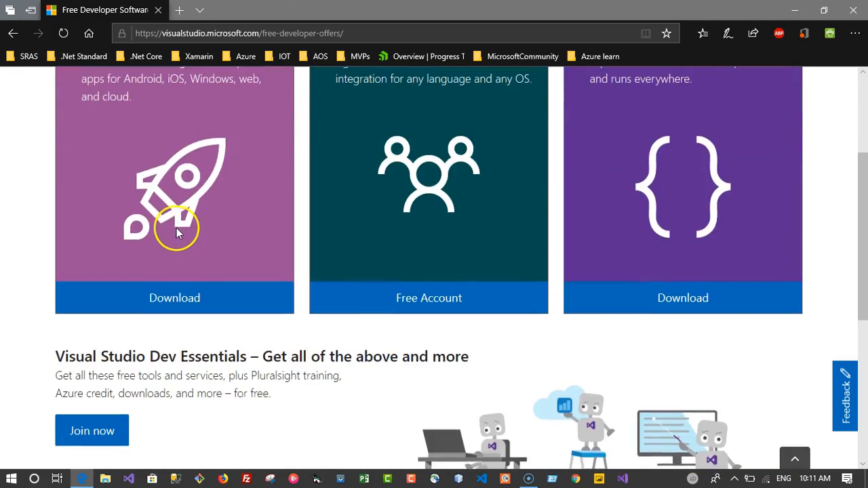
pyautogui.scroll(2, 176, 228)
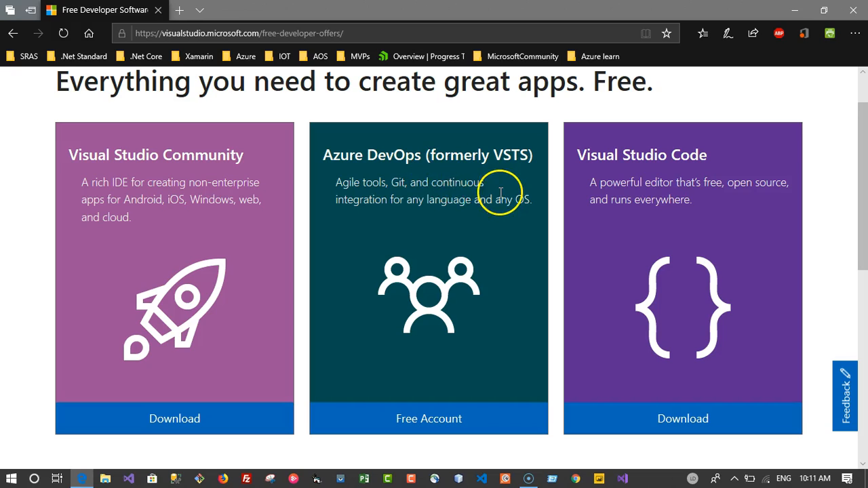
pyautogui.moveTo(337, 183); pyautogui.dragTo(387, 185)
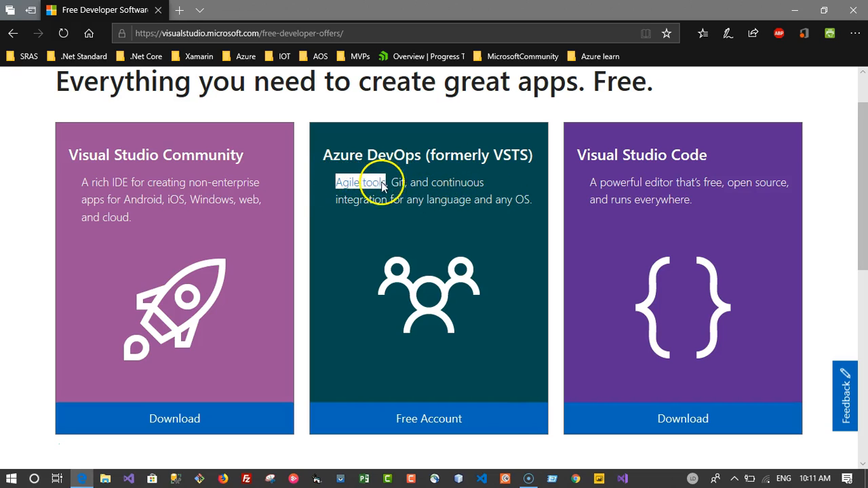
pyautogui.doubleClick(398, 182)
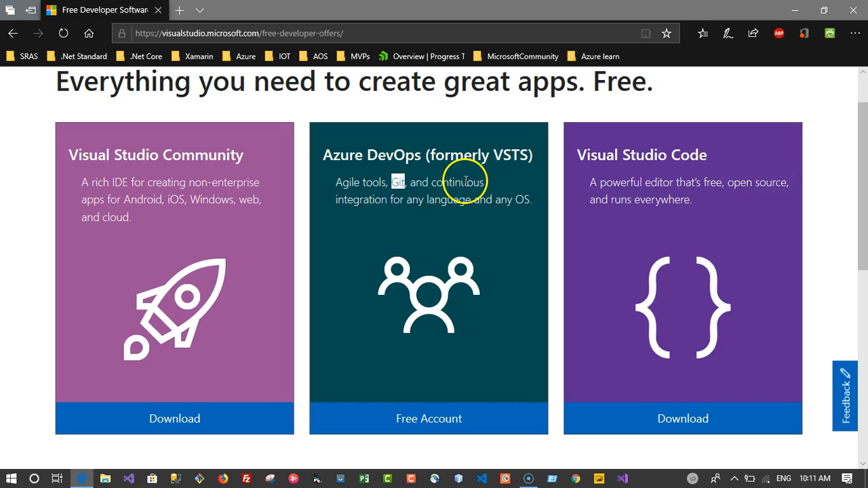
pyautogui.click(481, 204)
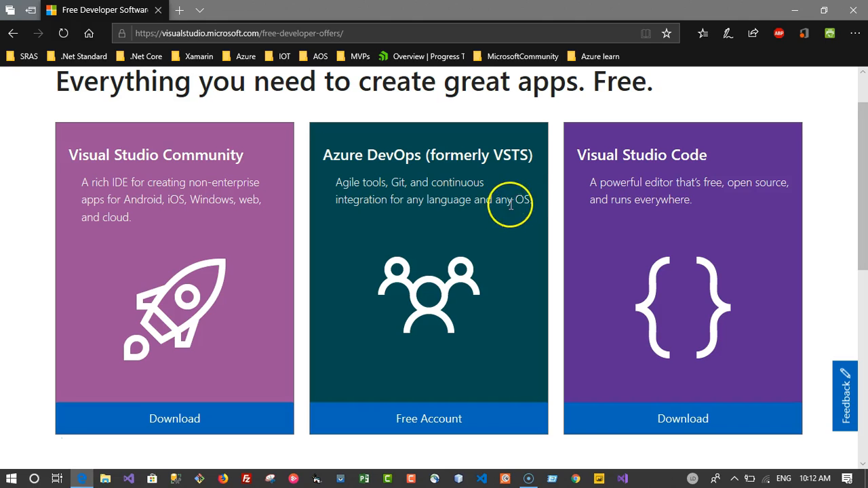
pyautogui.scroll(1, 499, 220)
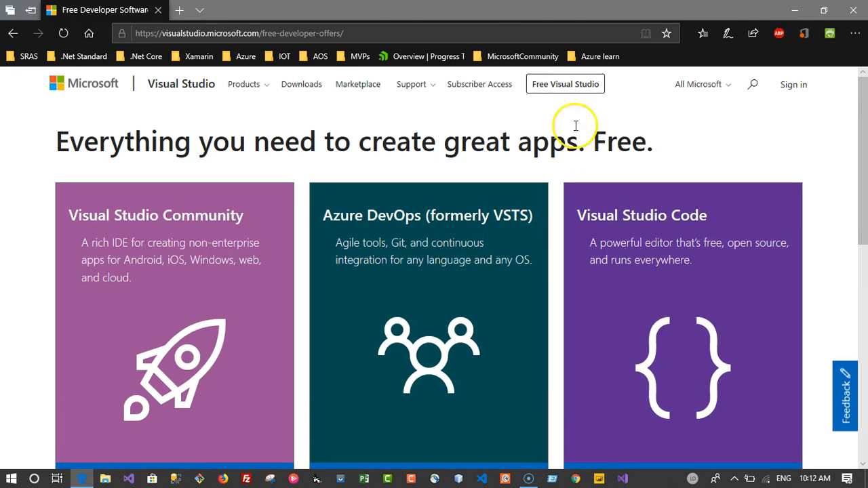
# In Subscriber Access, switch the shown subscription from Enterprise (NFR) to Visual Studio Dev Essentials.
pyautogui.click(465, 87)
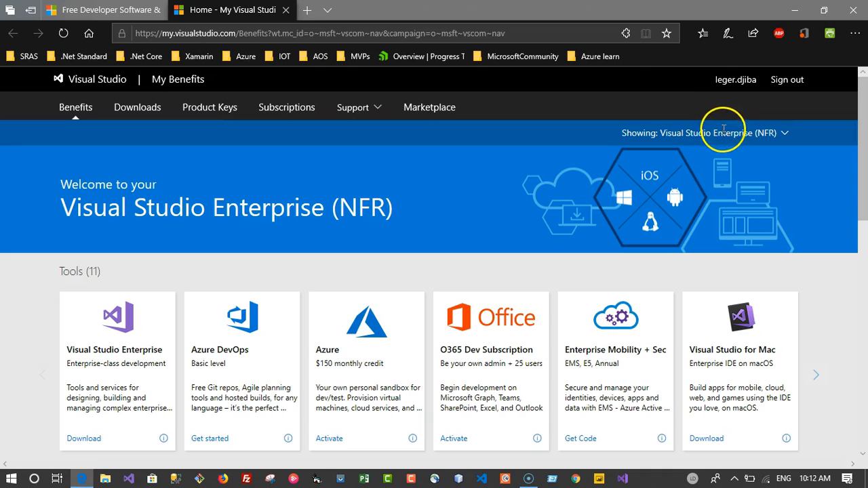
pyautogui.click(785, 133)
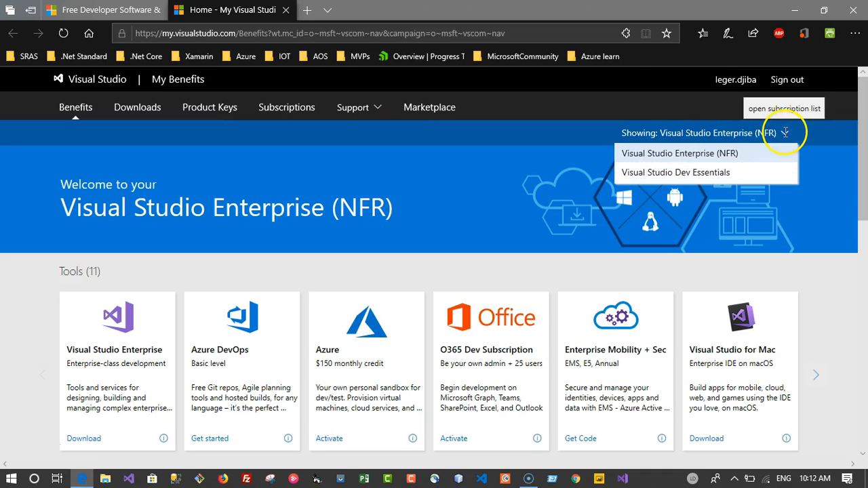
pyautogui.click(697, 173)
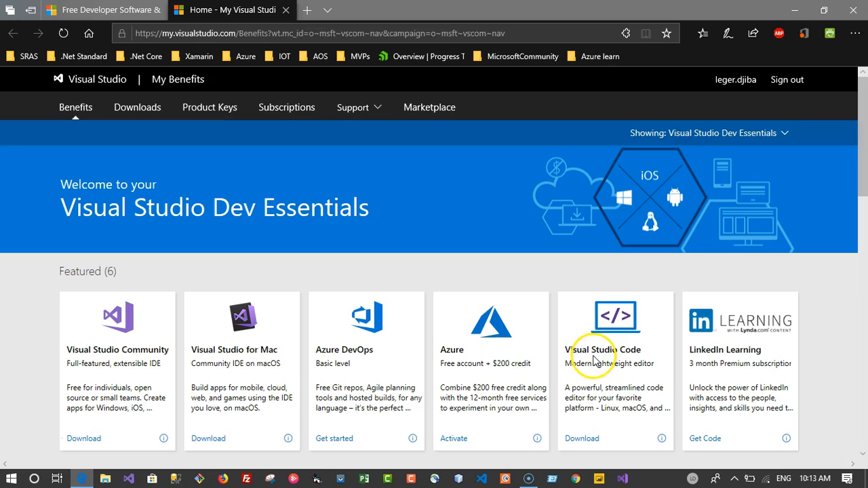
# Browse the Dev Essentials benefit cards, paging to the next set of tool benefits.
pyautogui.scroll(-2, 734, 370)
pyautogui.scroll(-2, 734, 373)
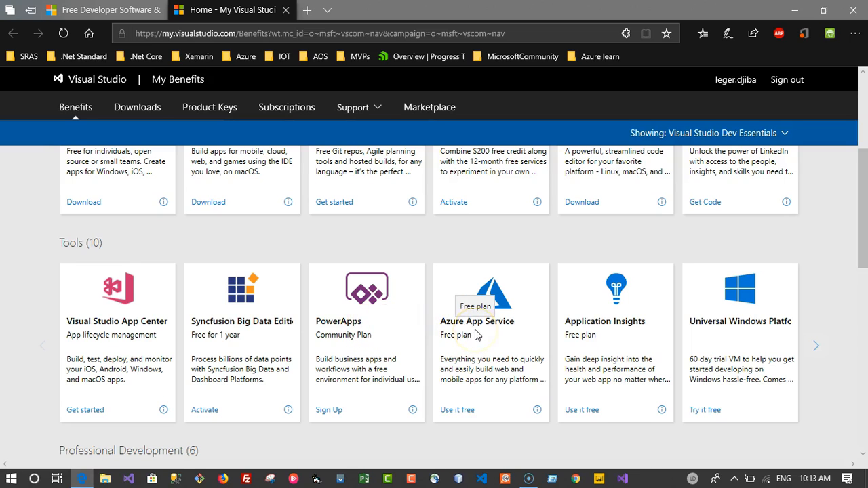
pyautogui.scroll(-2, 640, 337)
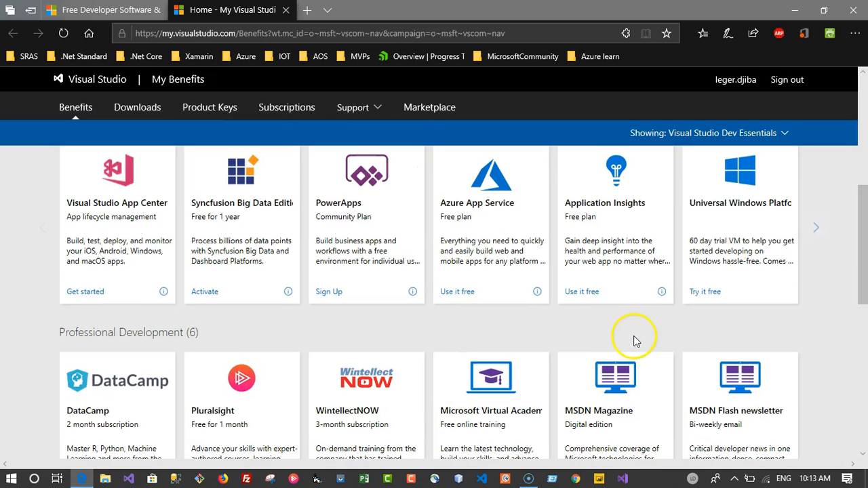
pyautogui.click(817, 226)
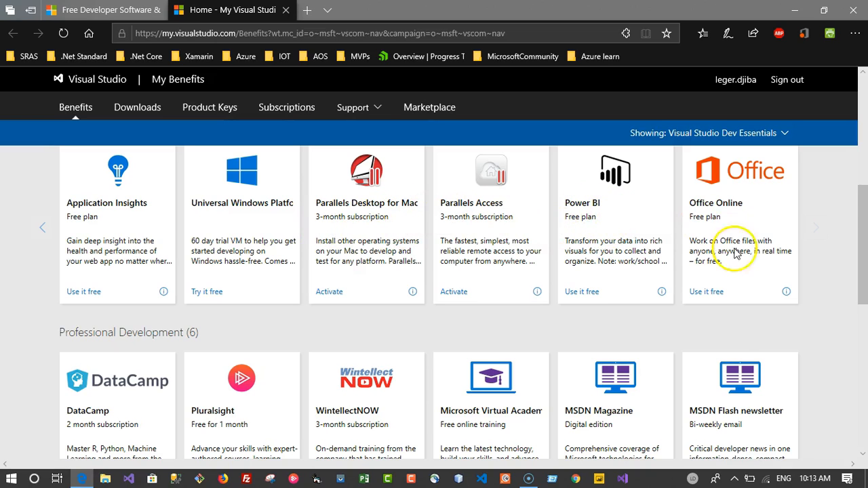
pyautogui.scroll(-2, 720, 316)
pyautogui.scroll(-3, 731, 329)
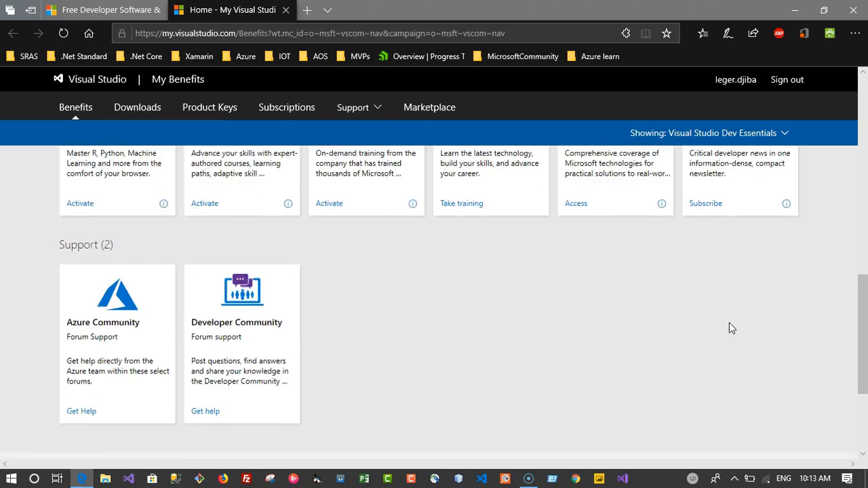
pyautogui.scroll(12, 731, 328)
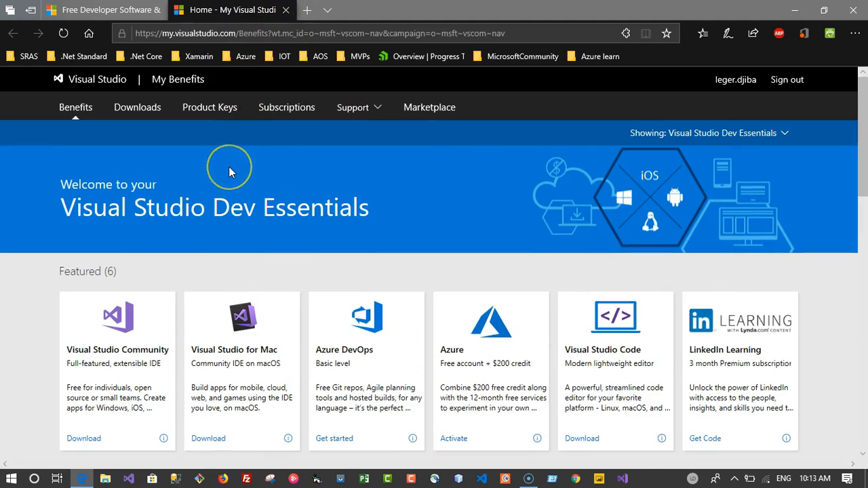
# In a new tab, go to the organization's visualstudio.com address and sign in with the account password.
pyautogui.click(309, 10)
pyautogui.write('leger')
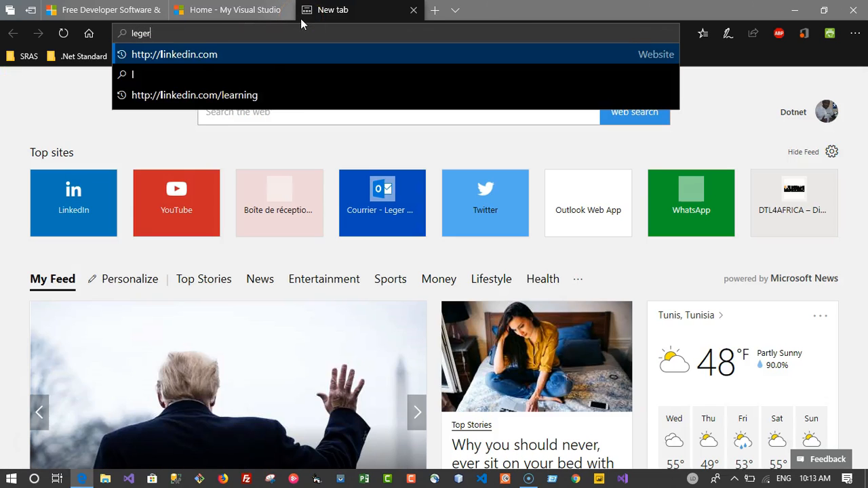
pyautogui.write('dji')
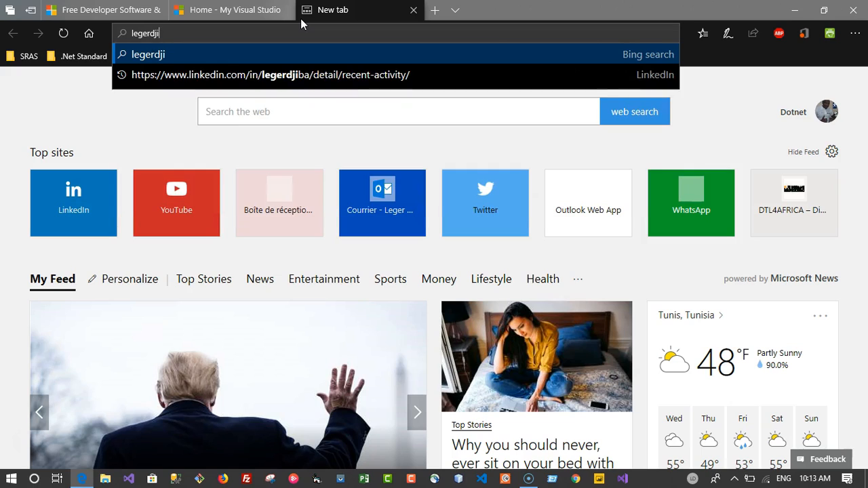
pyautogui.write('ba.vis')
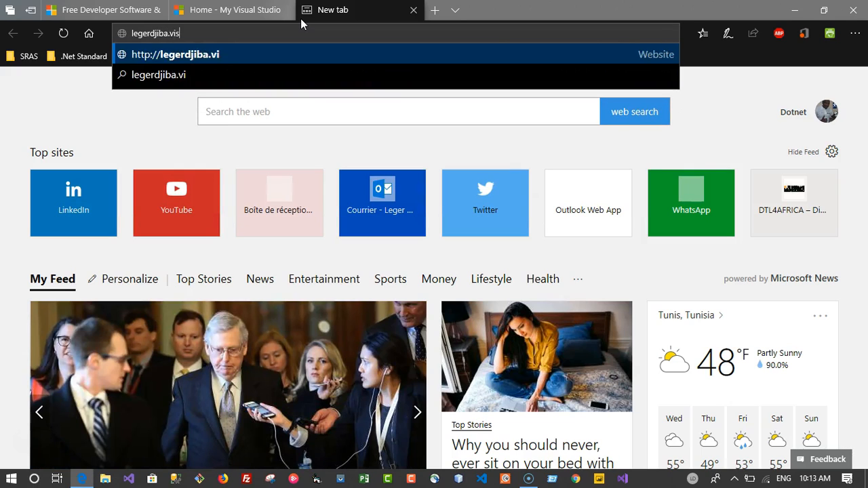
pyautogui.write('ualstud')
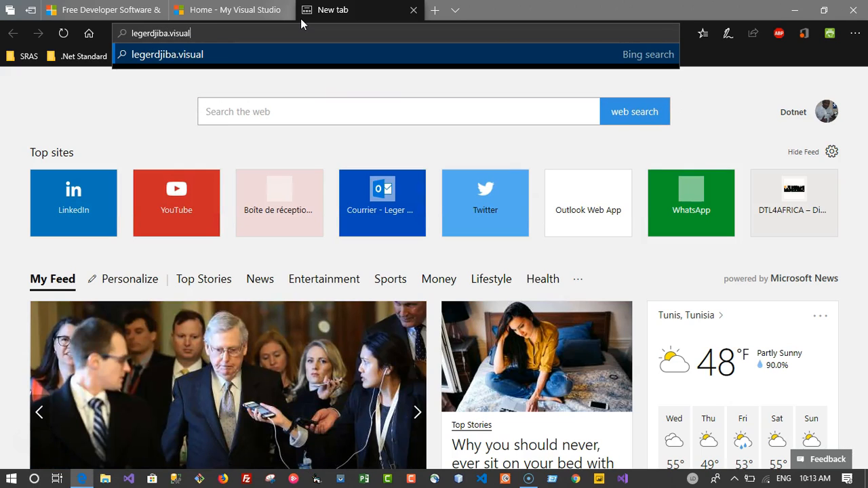
pyautogui.write('io.com')
pyautogui.press('Return')
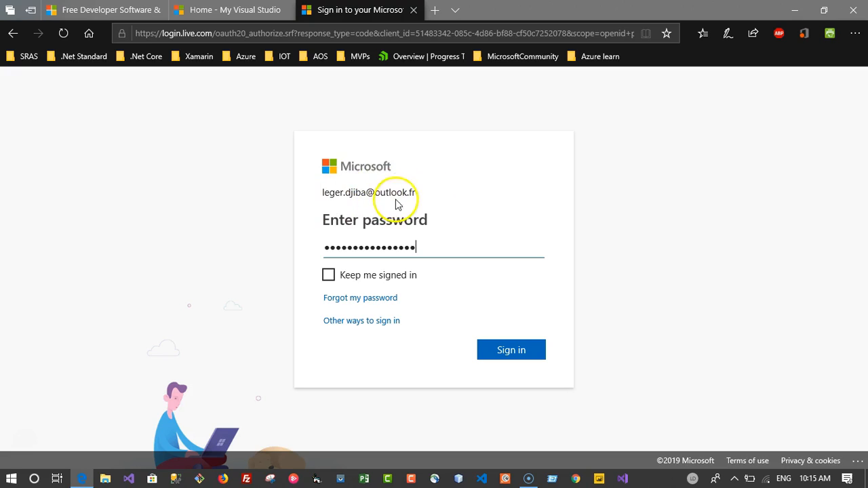
pyautogui.click(510, 357)
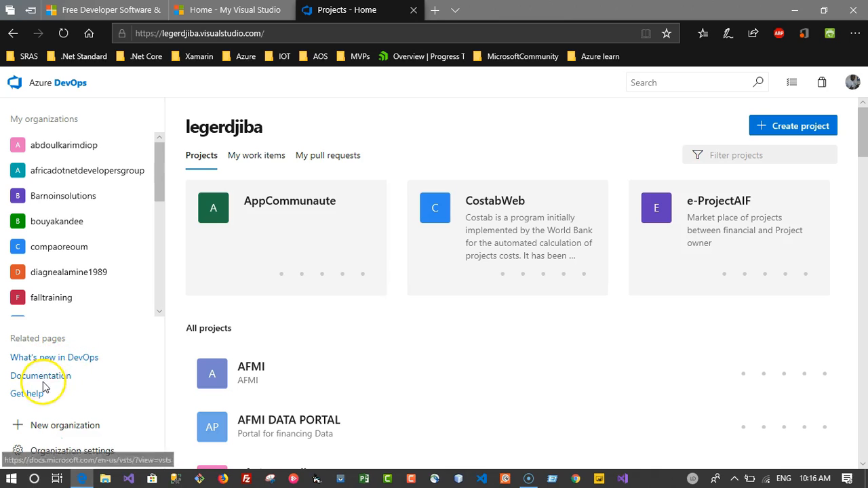
# Start project e-event with description 'Projet pour la publication et la consultation des evenements en Afrique de l'ouest'.
pyautogui.click(822, 133)
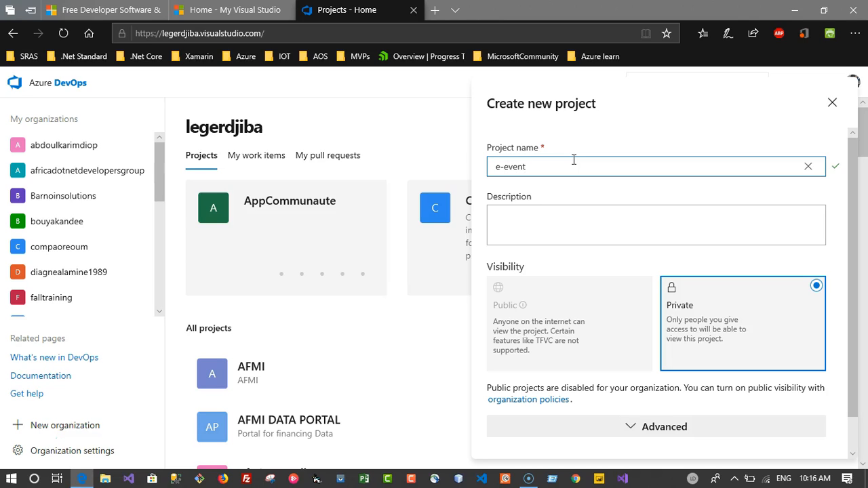
pyautogui.click(561, 220)
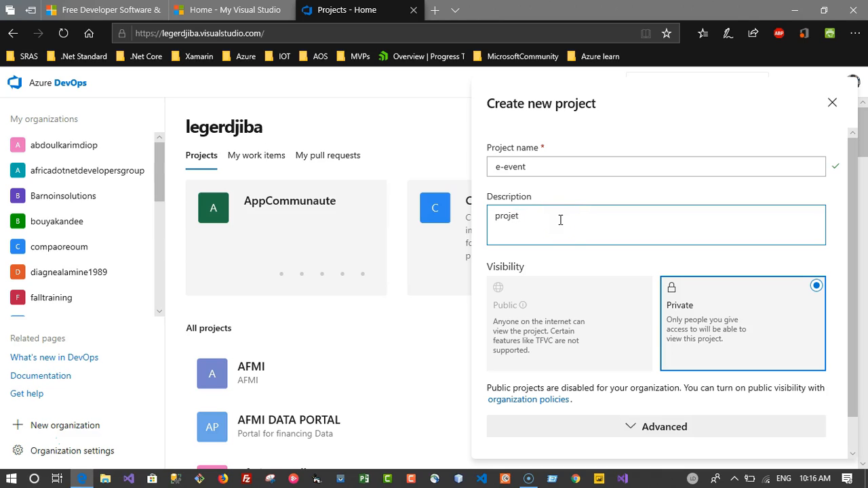
pyautogui.write('projet pour la publication des evenem')
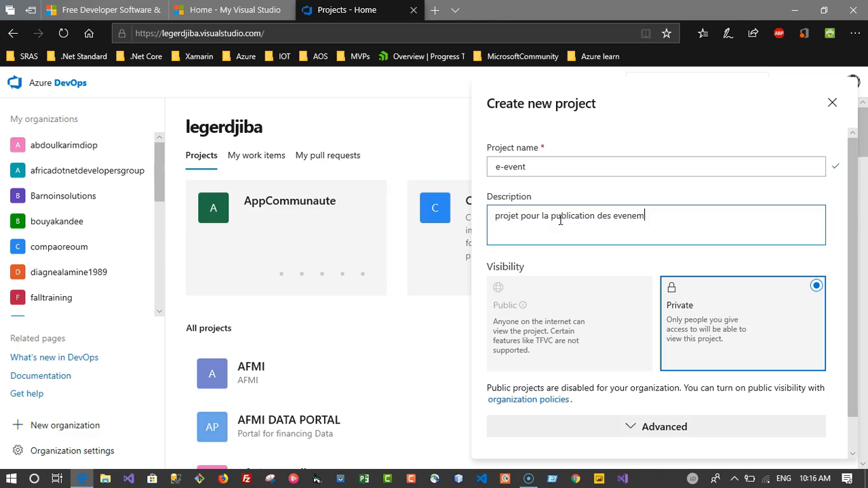
pyautogui.click(561, 221)
pyautogui.write('en afrique de')
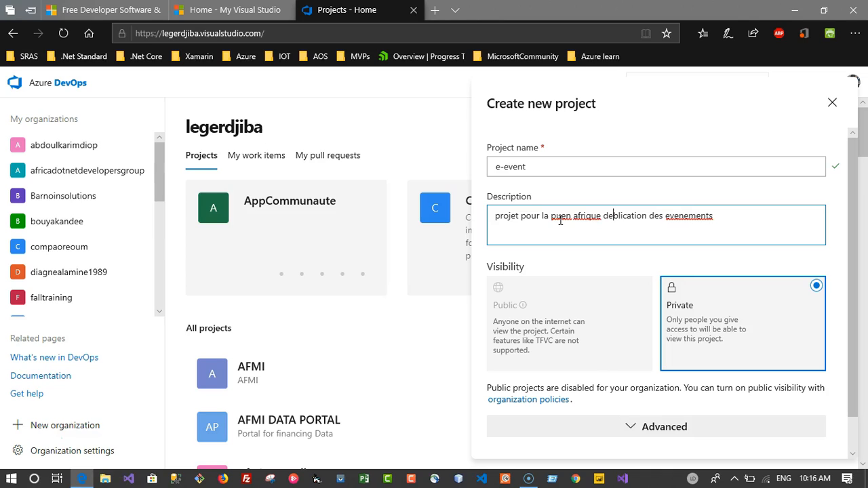
pyautogui.hotkey('ctrl', 'z')
pyautogui.hotkey('ctrl', 'z')
pyautogui.write('Projet pour la publication et la consultation des evenement')
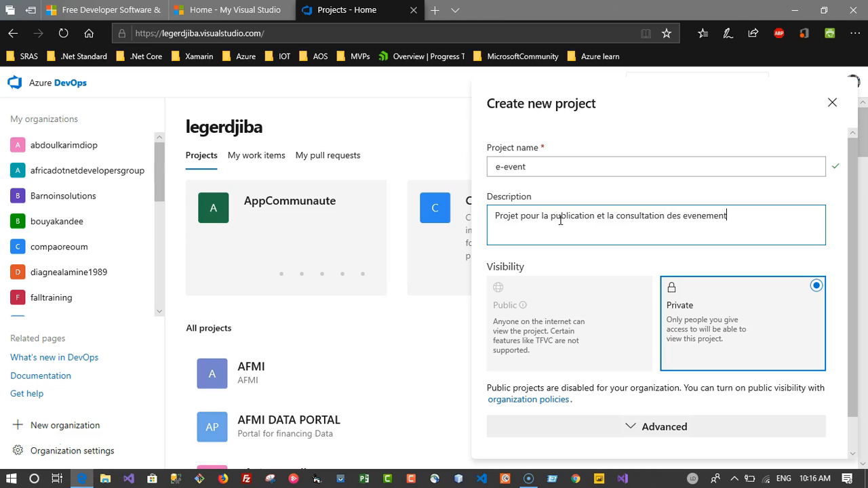
pyautogui.write('s en afrique')
pyautogui.press('BackSpace')
pyautogui.write('Afrique de l')
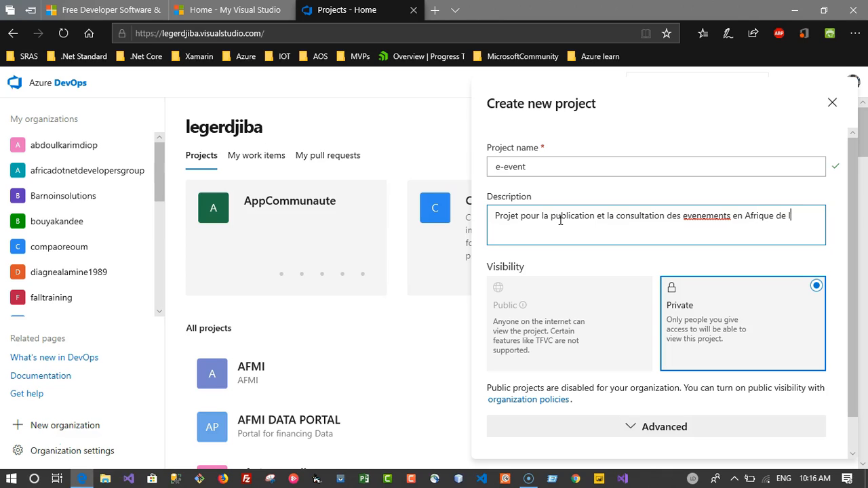
pyautogui.write("'ouest")
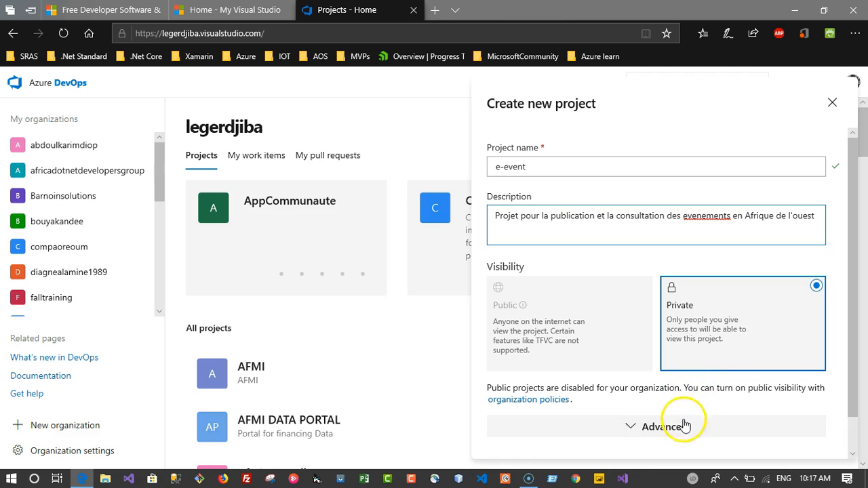
# Under Advanced, keep Git version control, pick the Scrum work item process, and create the project.
pyautogui.click(717, 420)
pyautogui.scroll(-2, 752, 291)
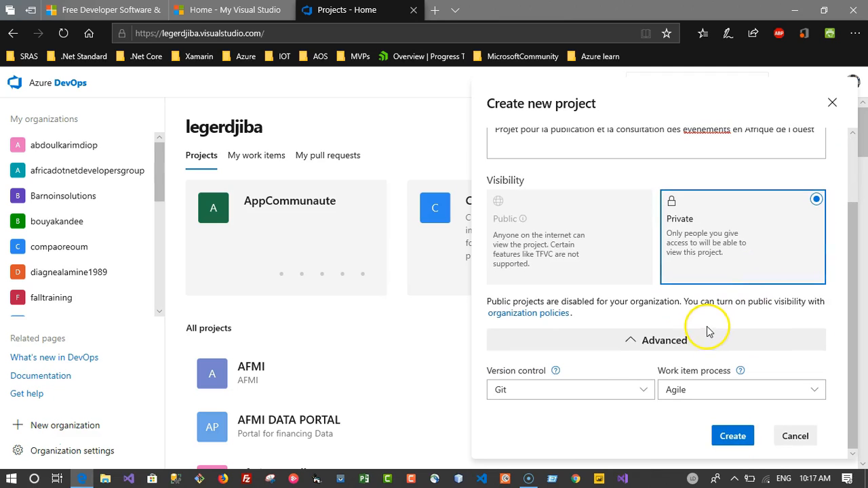
pyautogui.click(571, 387)
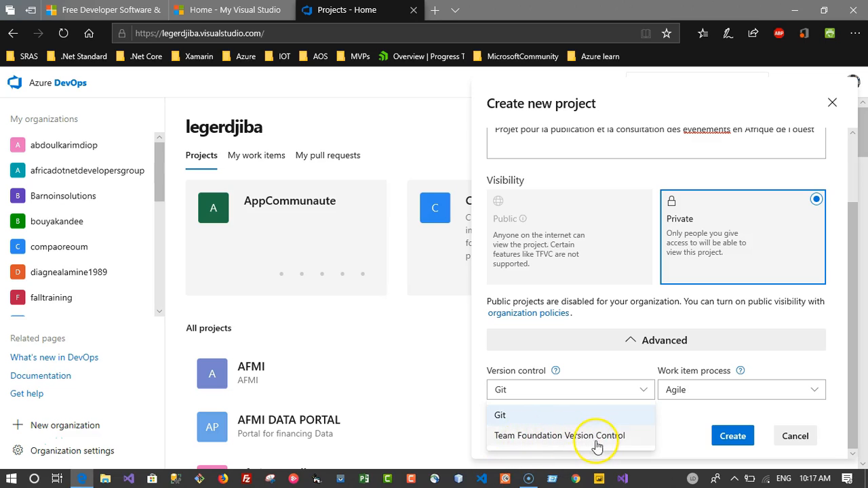
pyautogui.click(504, 414)
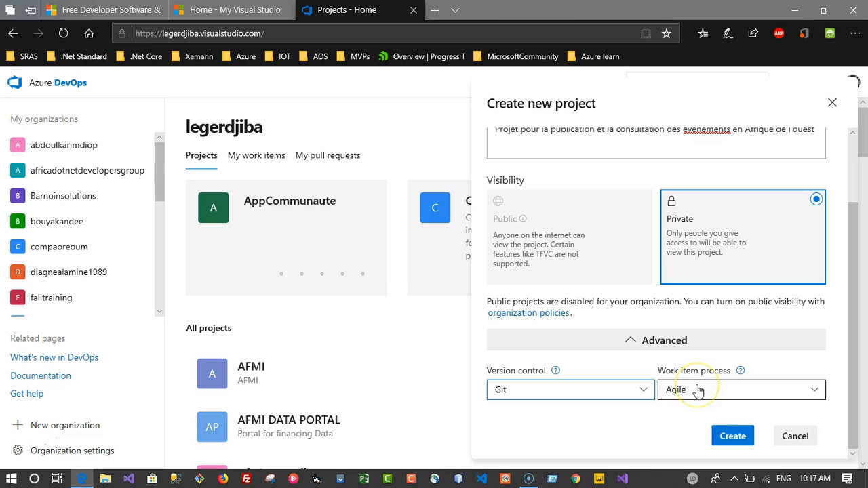
pyautogui.click(741, 371)
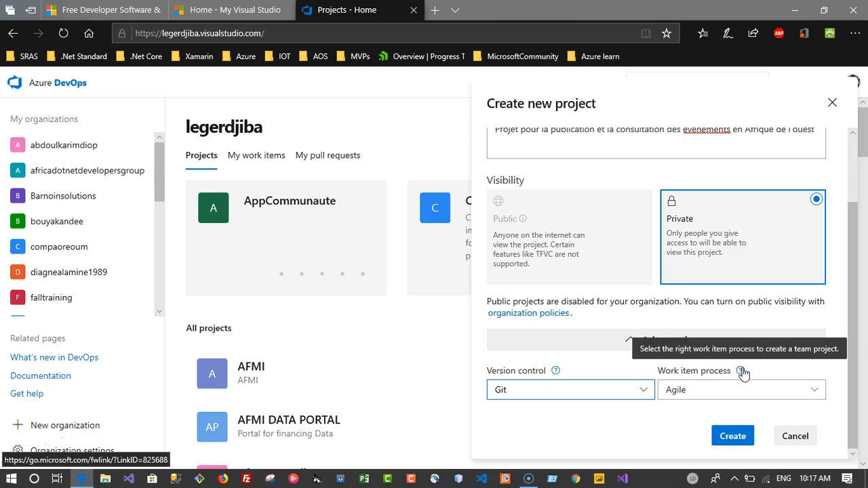
pyautogui.click(725, 396)
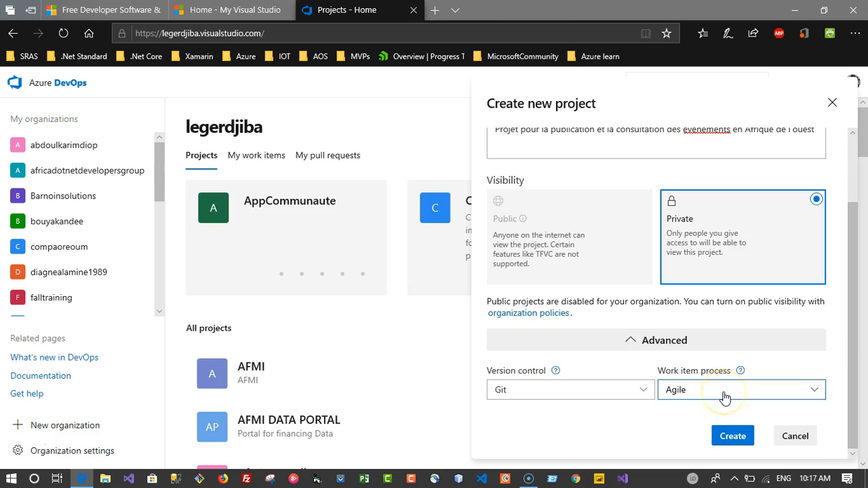
pyautogui.scroll(-1, 708, 429)
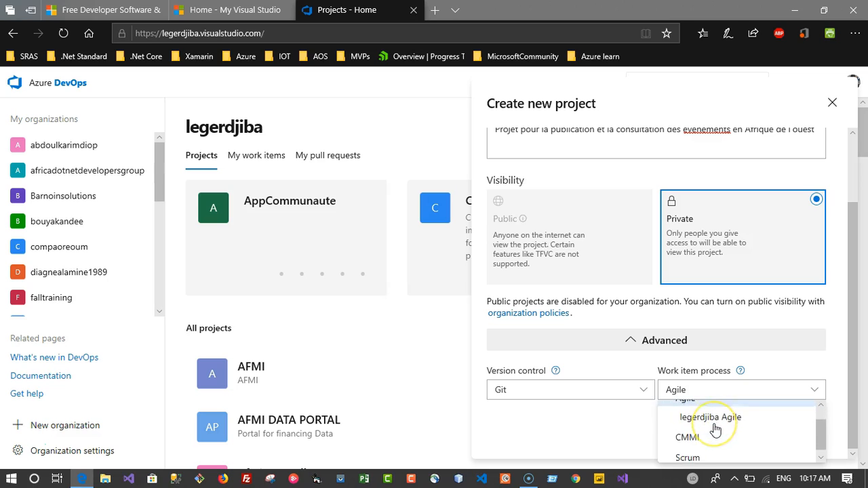
pyautogui.click(701, 459)
pyautogui.click(723, 434)
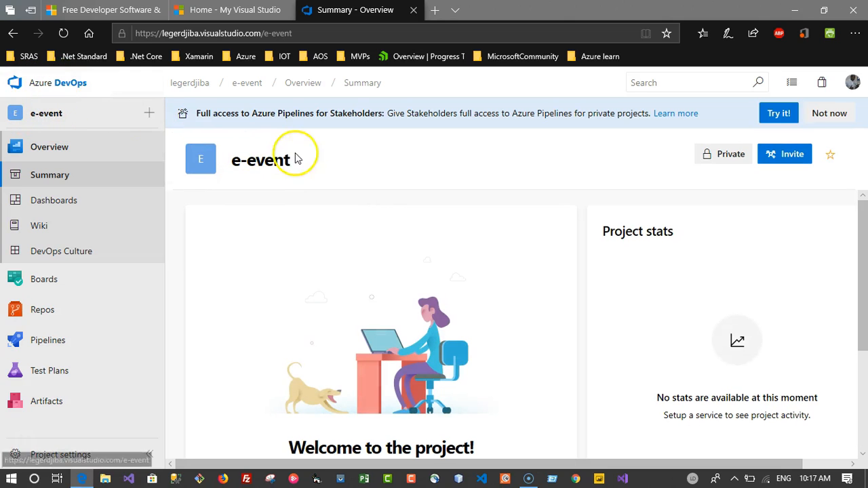
pyautogui.scroll(-2, 393, 244)
pyautogui.scroll(-2, 395, 244)
pyautogui.scroll(1, 395, 244)
pyautogui.scroll(-1, 395, 244)
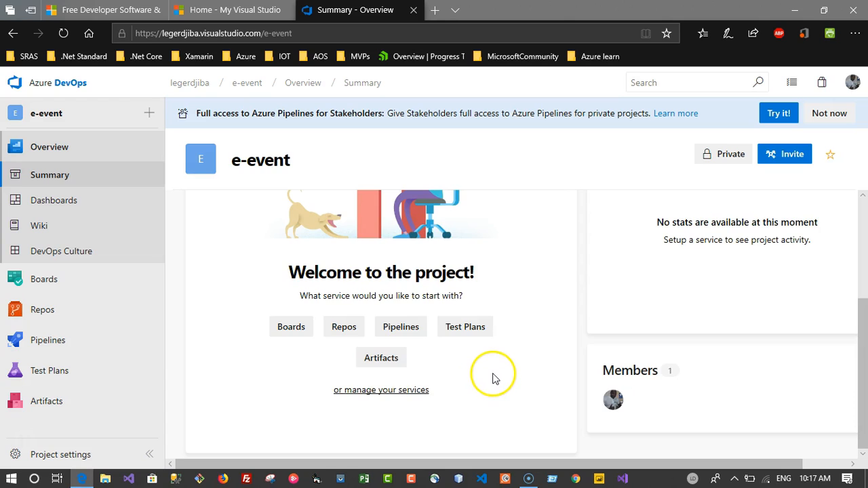
pyautogui.scroll(2, 492, 375)
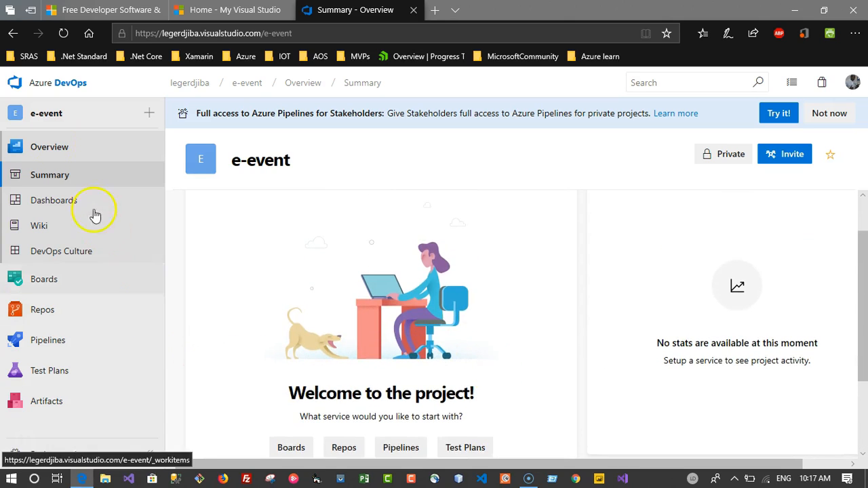
pyautogui.click(49, 155)
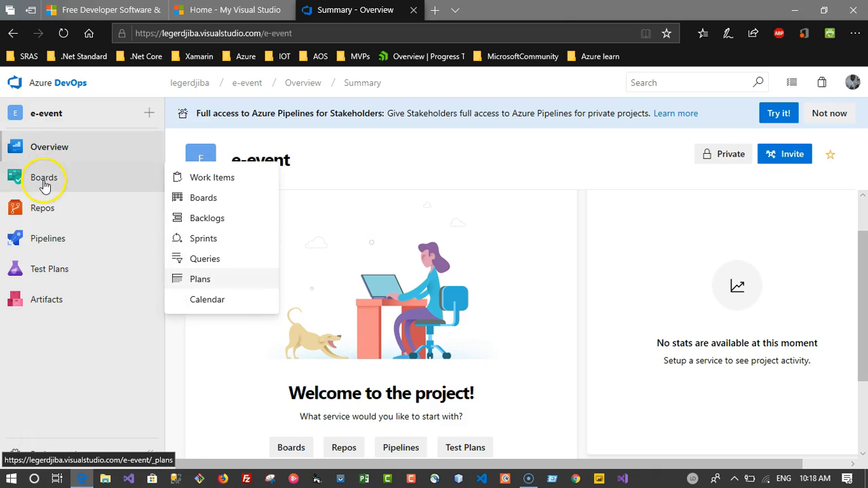
pyautogui.click(54, 150)
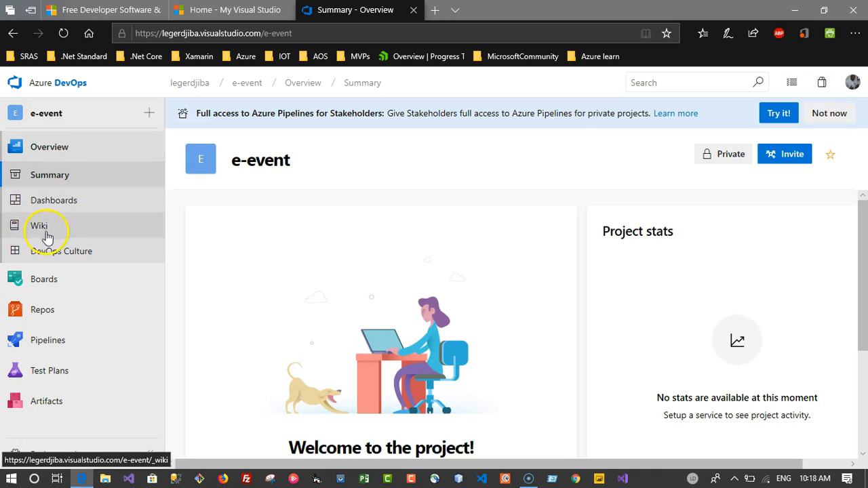
# Open Overview > DevOps Culture and read the 'What is DevOps?' post.
pyautogui.click(54, 252)
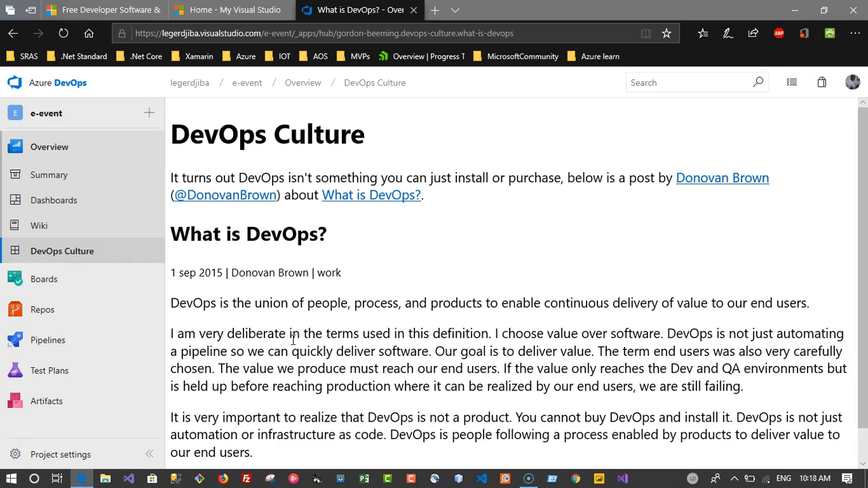
pyautogui.scroll(-1, 387, 421)
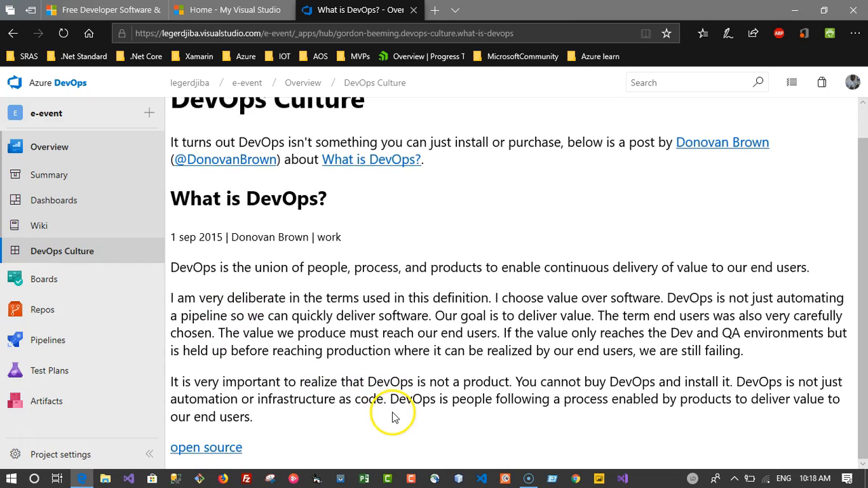
pyautogui.scroll(1, 393, 415)
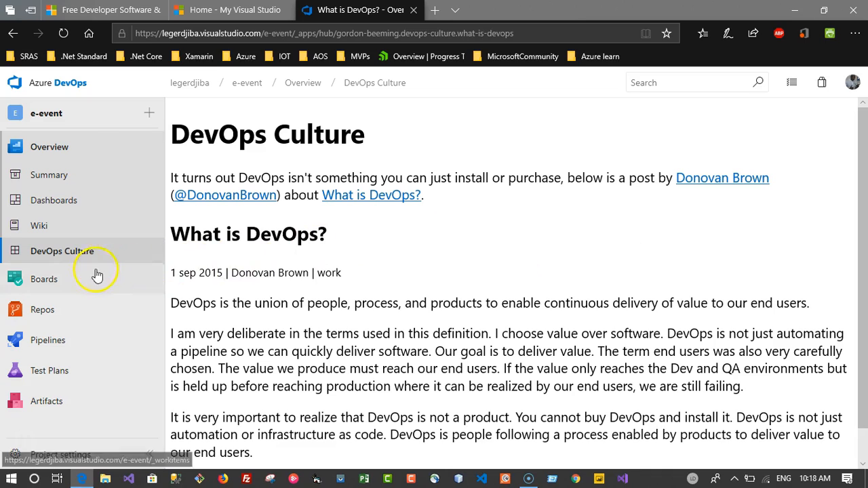
pyautogui.moveTo(83, 283)
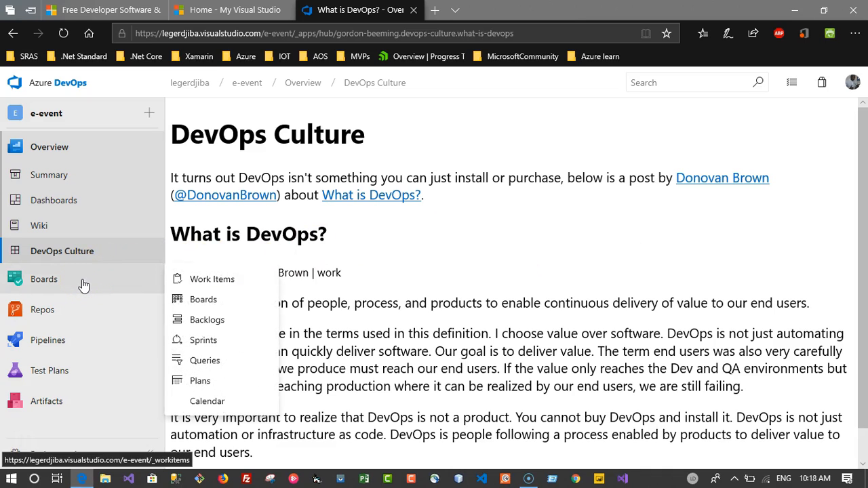
# Go to Boards > Sprints to view the empty Sprint 1 taskboard.
pyautogui.click(82, 285)
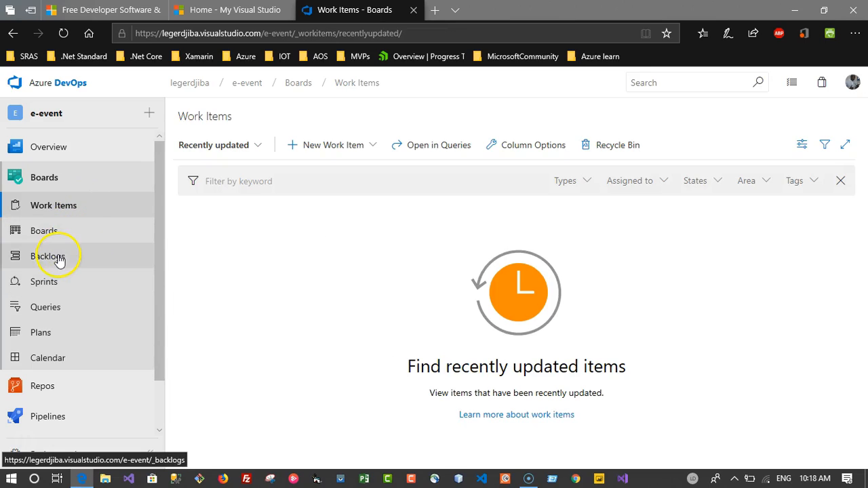
pyautogui.click(55, 289)
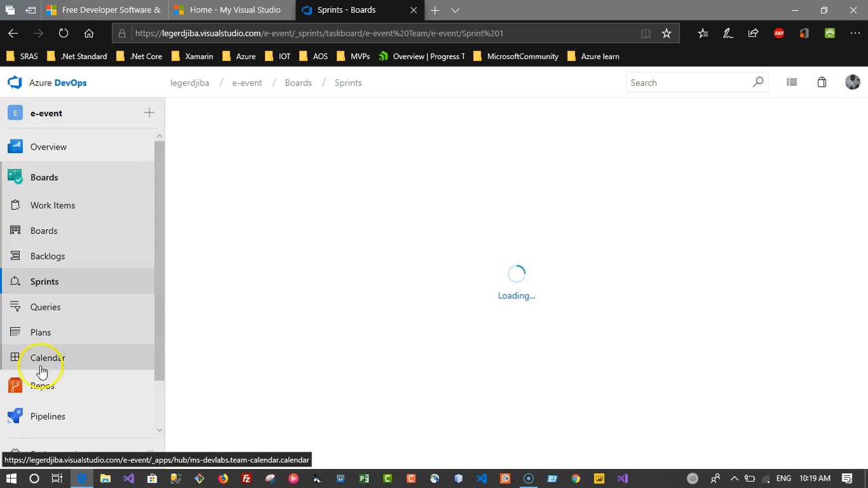
pyautogui.moveTo(39, 385)
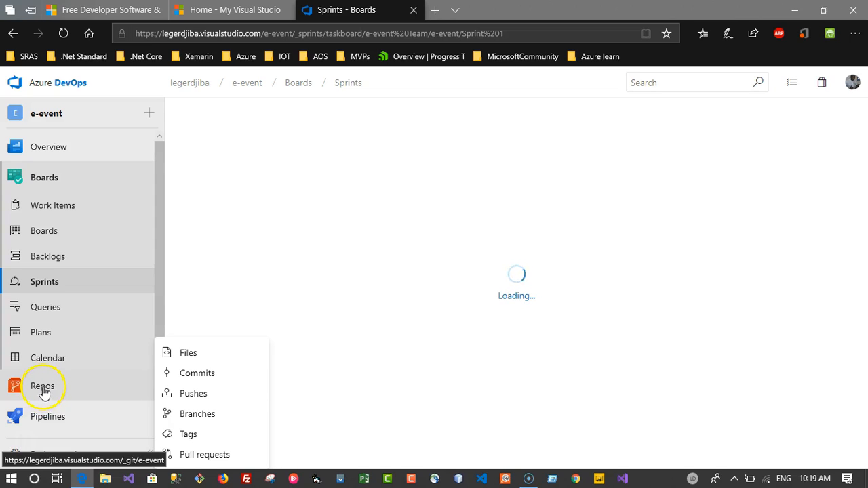
pyautogui.moveTo(45, 421)
pyautogui.moveTo(64, 397)
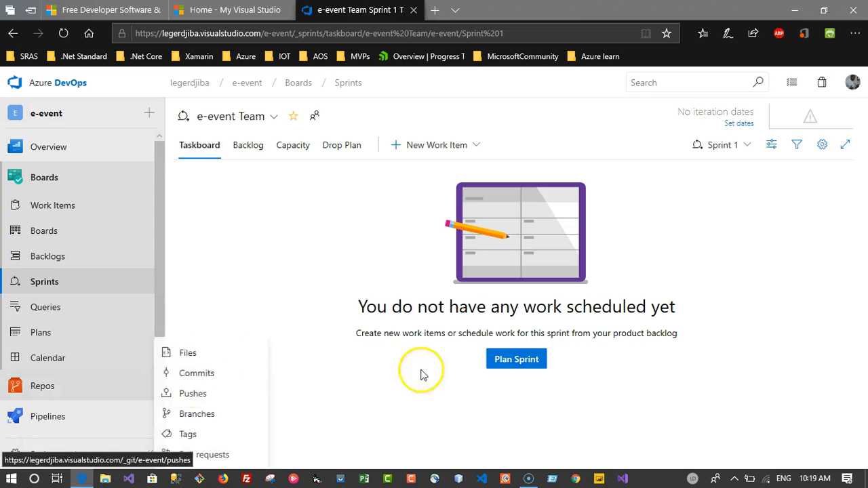
# Open Plan Sprint on the backlog, dismiss the tip, then go to Repos > Files.
pyautogui.click(510, 360)
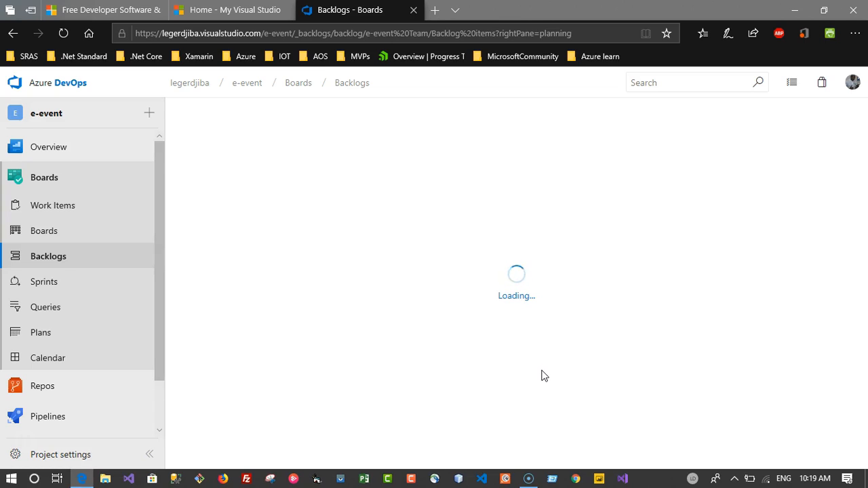
pyautogui.click(561, 332)
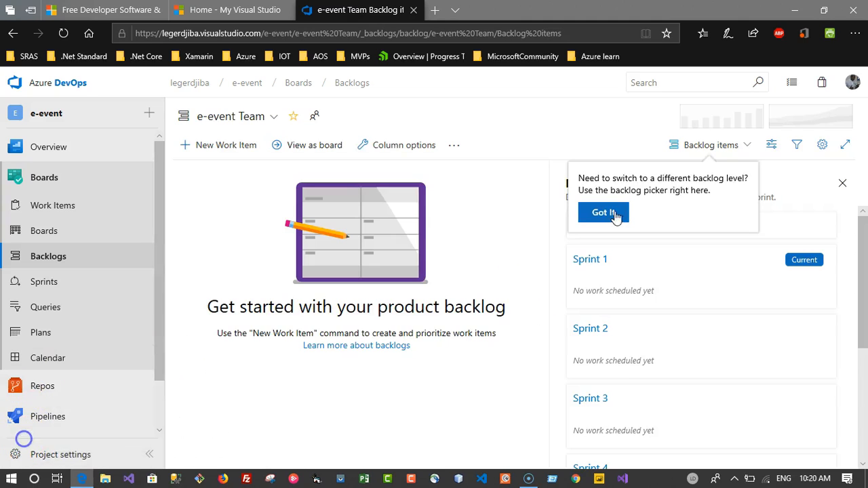
pyautogui.click(614, 214)
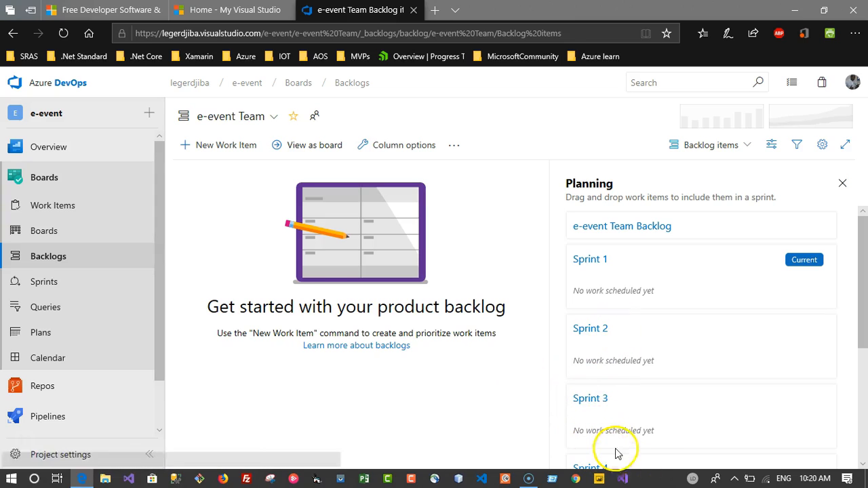
pyautogui.moveTo(38, 391)
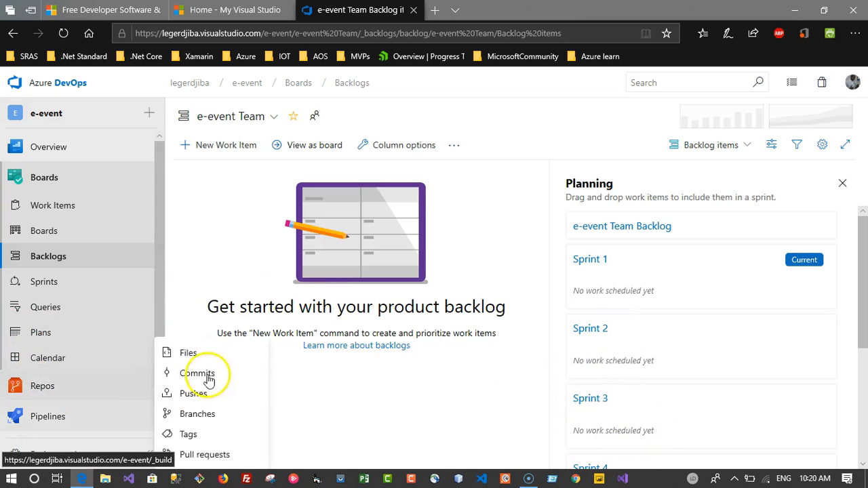
pyautogui.click(102, 390)
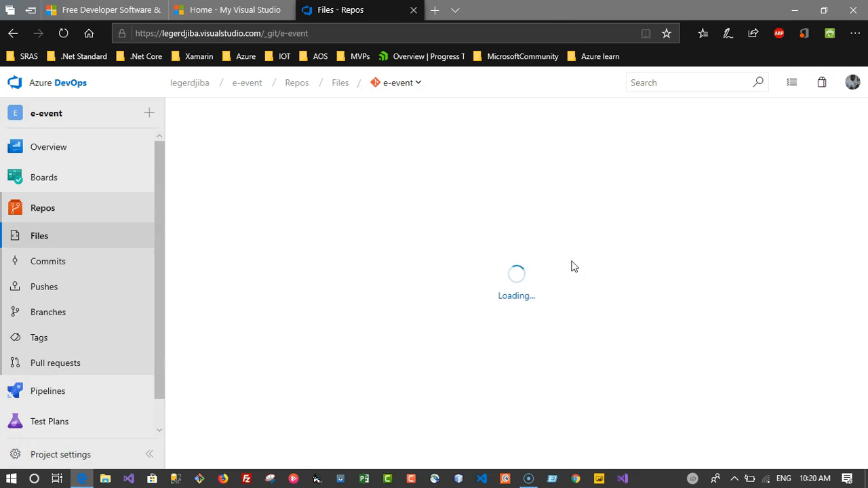
# Check the repository list, then copy and select the e-event HTTPS clone URL.
pyautogui.click(396, 84)
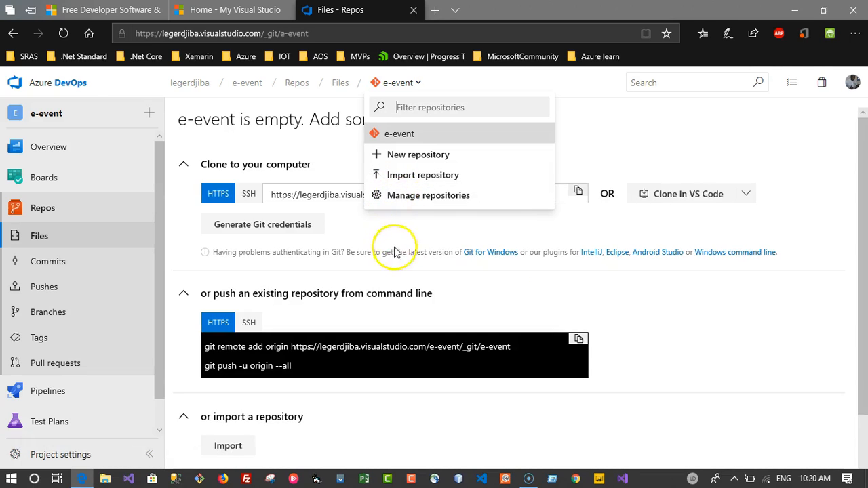
pyautogui.click(769, 388)
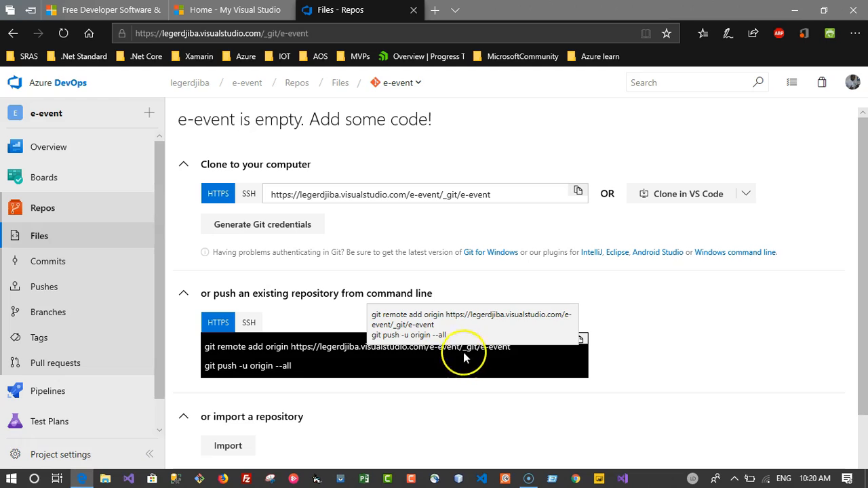
pyautogui.click(578, 193)
pyautogui.moveTo(509, 195); pyautogui.dragTo(256, 194)
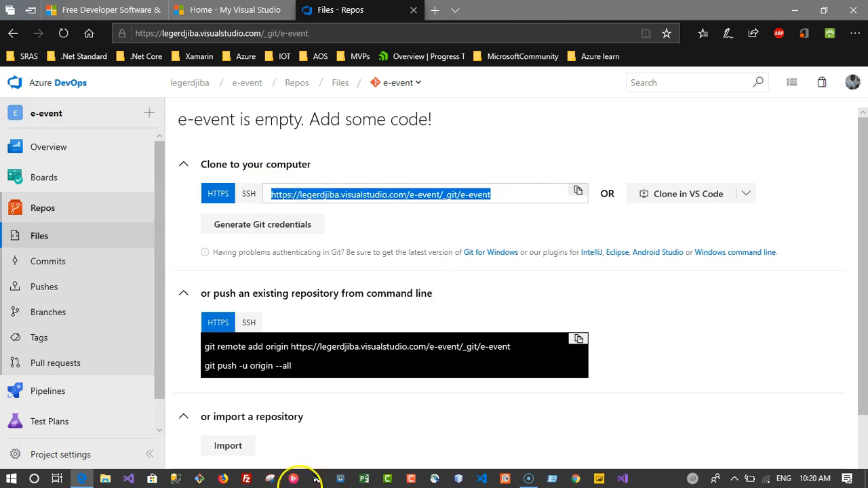
# Launch cmd, create and enter C:\myevent, and enter git clone with the pasted repository URL.
pyautogui.click(552, 479)
pyautogui.write('cmd')
pyautogui.press('Return')
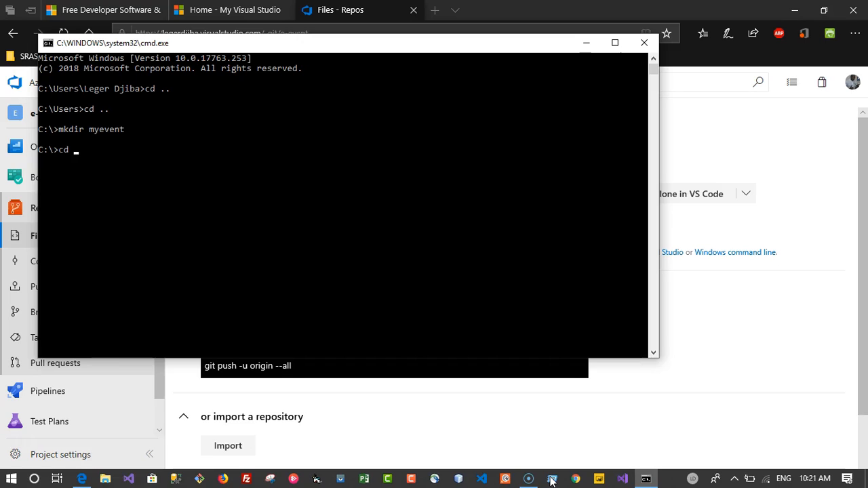
pyautogui.press('Return')
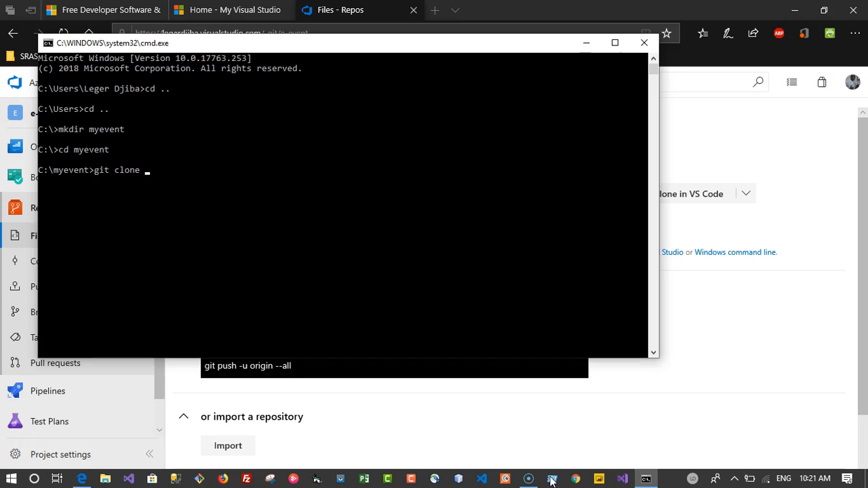
pyautogui.write('git clone')
pyautogui.rightClick(158, 201)
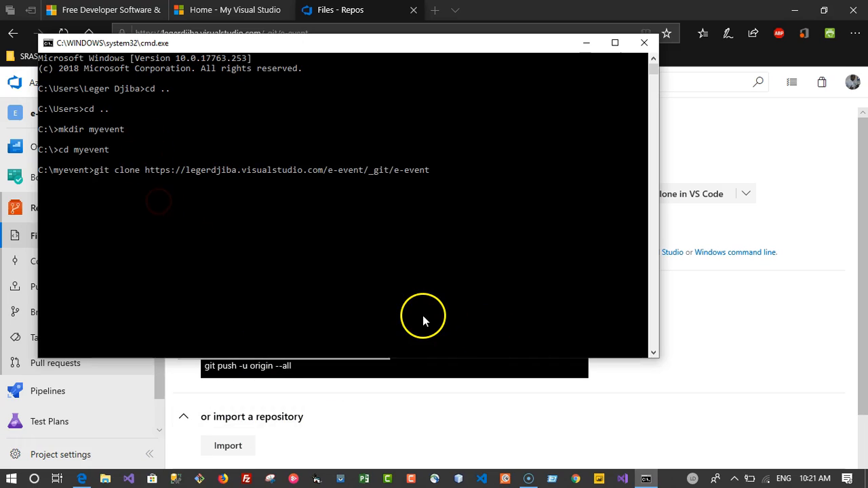
pyautogui.click(436, 11)
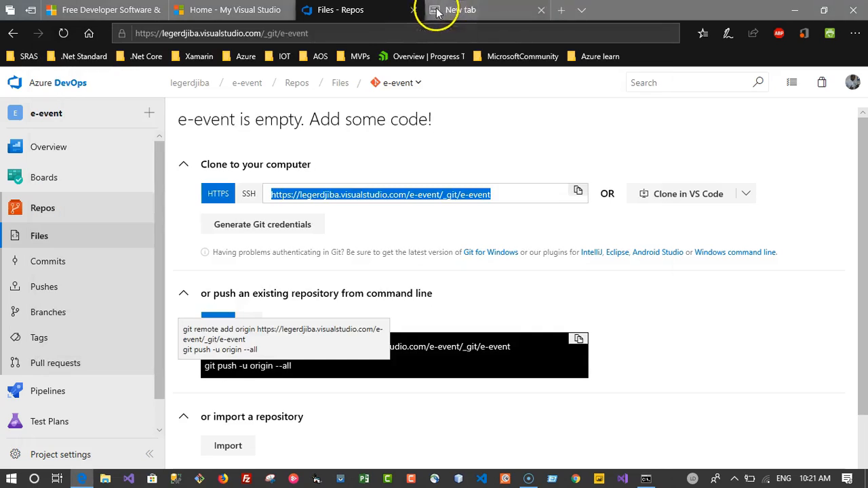
# In a new tab, search Bing for 'telecharger git', fixing the typo, and reach the git-scm.com Downloads page.
pyautogui.click(538, 35)
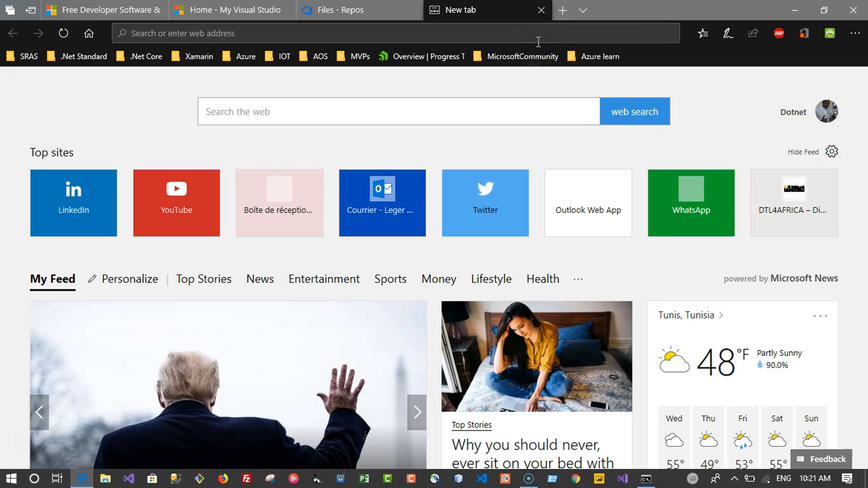
pyautogui.write('telechqrger')
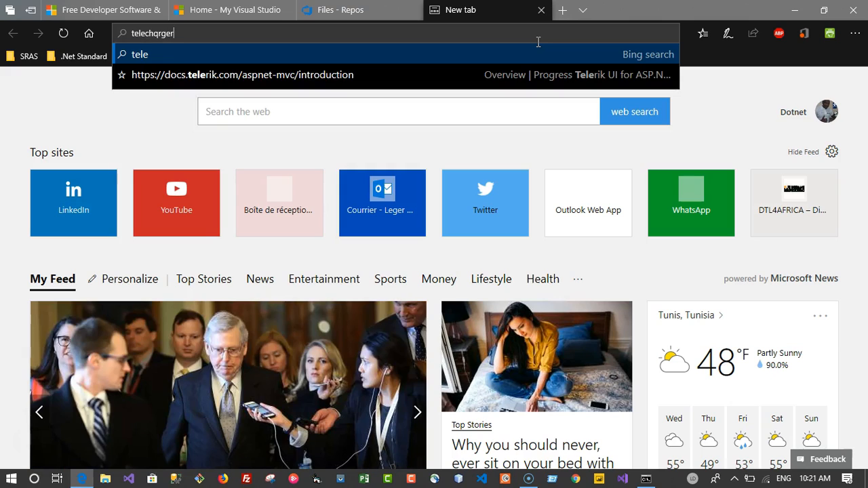
pyautogui.write(' gi')
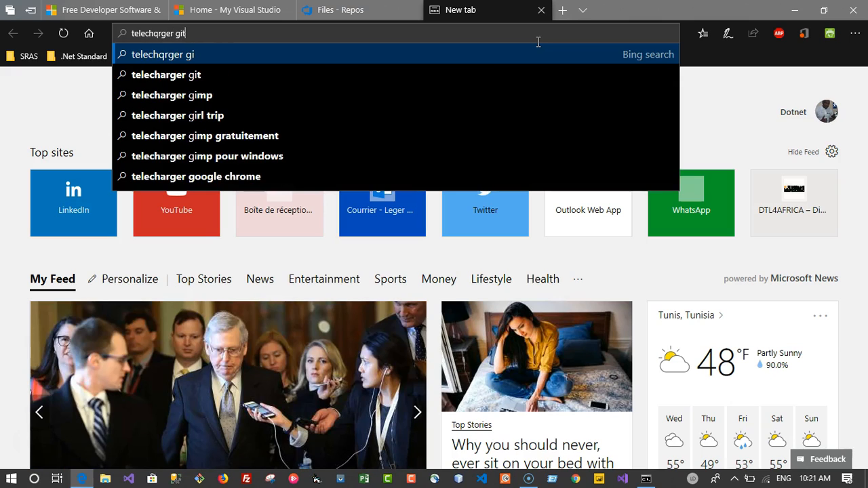
pyautogui.write('t')
pyautogui.click(163, 54)
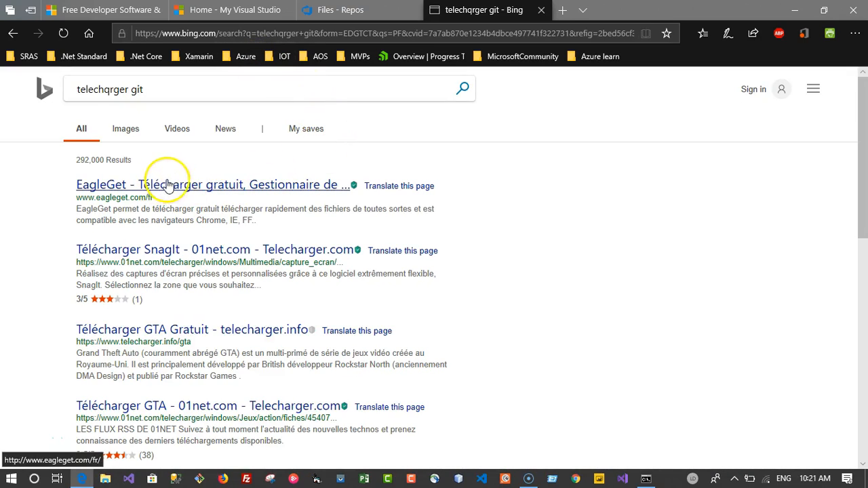
pyautogui.click(113, 90)
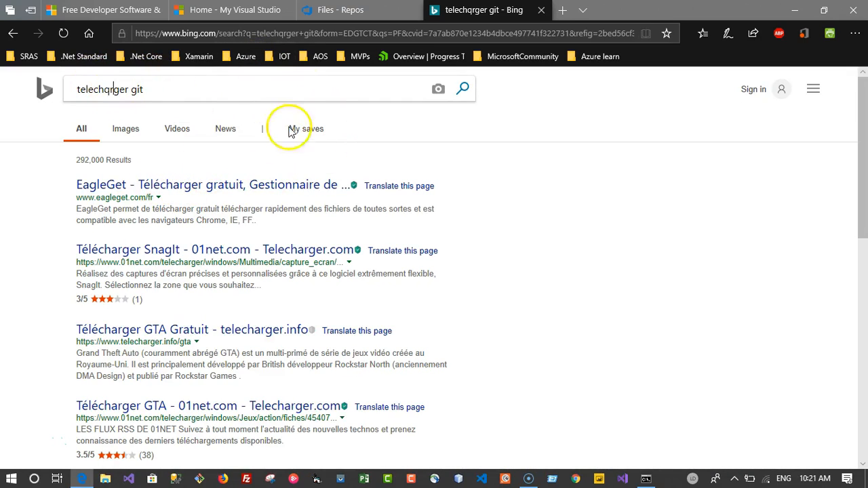
pyautogui.press('BackSpace')
pyautogui.write('a')
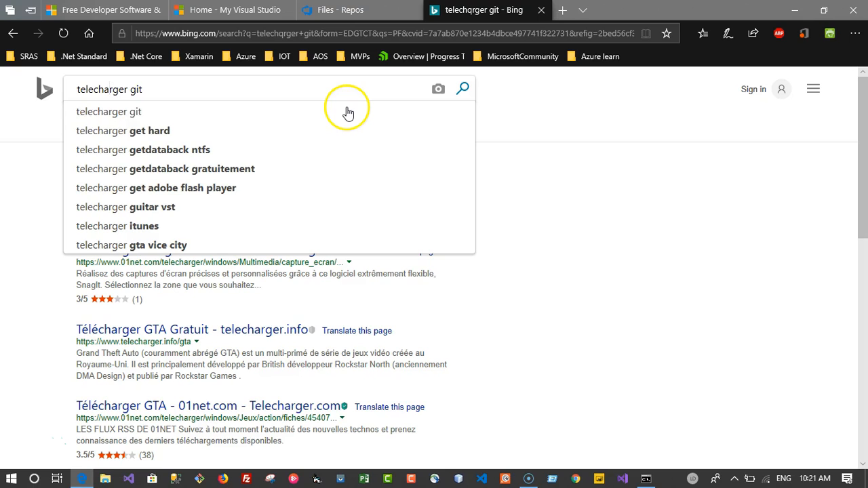
pyautogui.click(113, 111)
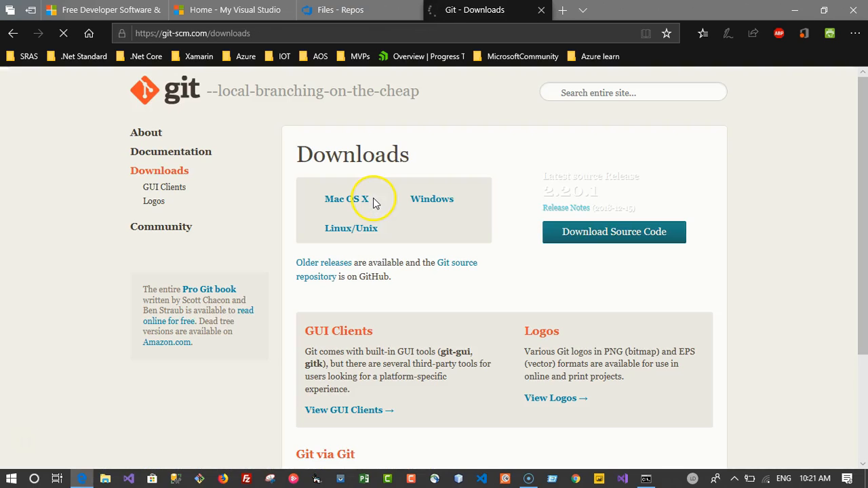
# Start the 43.5 MB Git-2.20.1-64-bit.exe download for Windows and bring Command Prompt back.
pyautogui.click(430, 205)
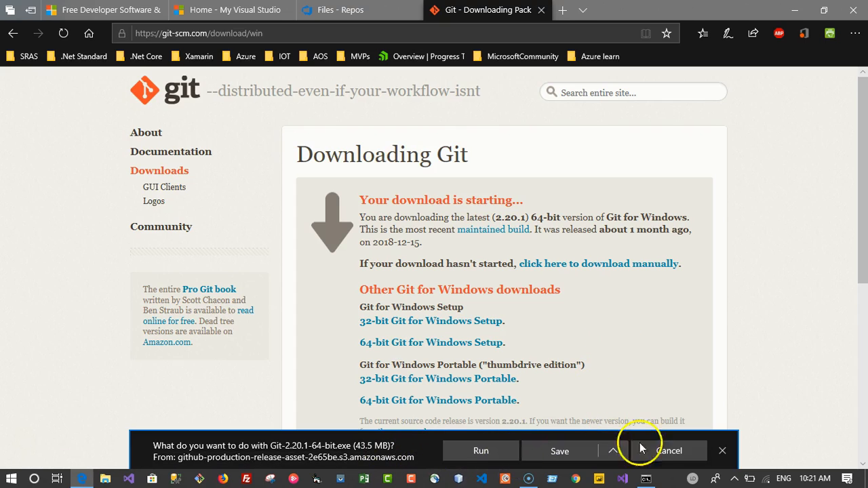
pyautogui.click(645, 479)
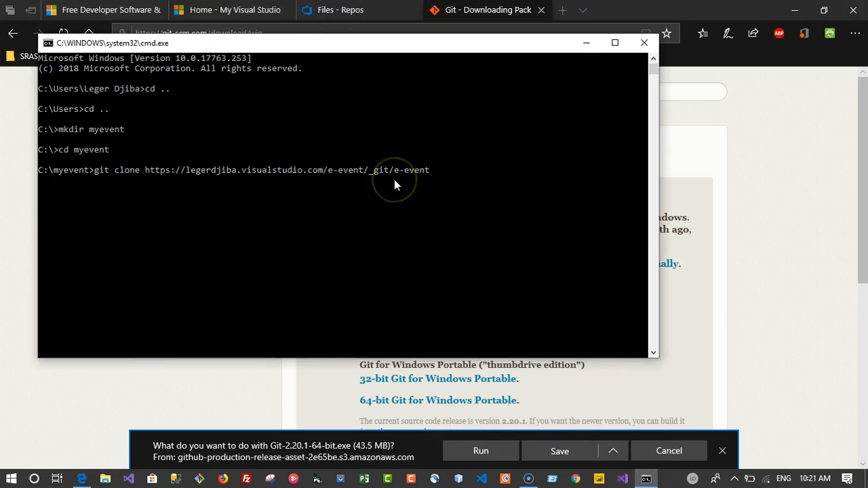
# Run git clone to copy the empty e-event repository into C:\myevent\e-event.
pyautogui.press('Return')
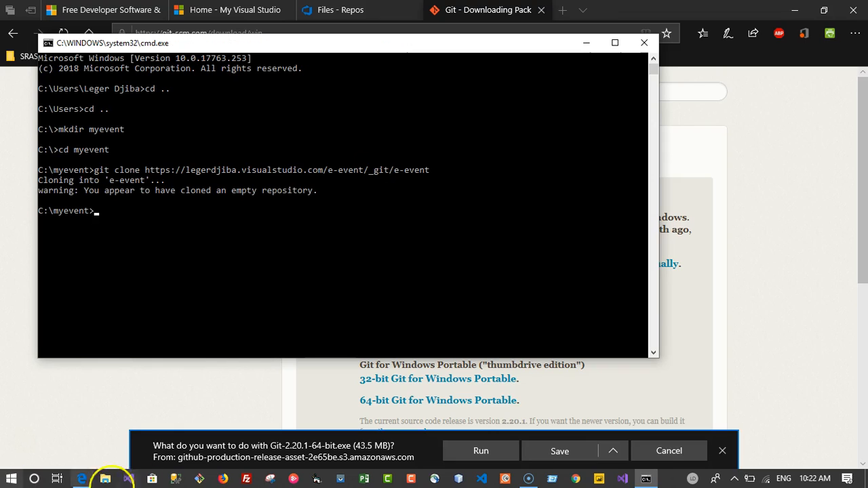
pyautogui.click(104, 479)
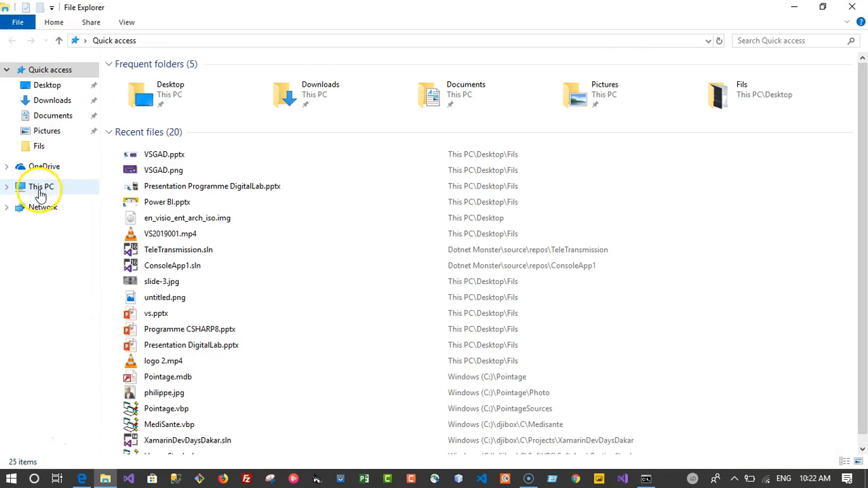
# Browse from This PC through Windows (C:) and myevent into the e-event folder containing only .git.
pyautogui.click(40, 192)
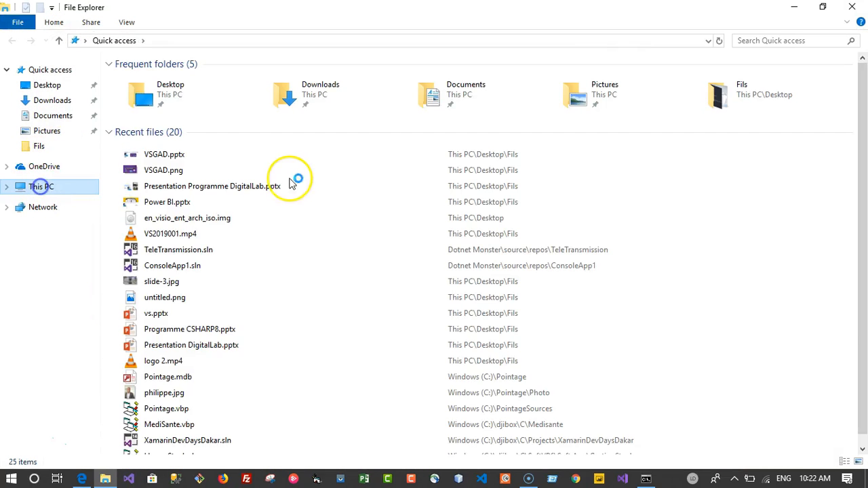
pyautogui.click(331, 184)
pyautogui.doubleClick(331, 181)
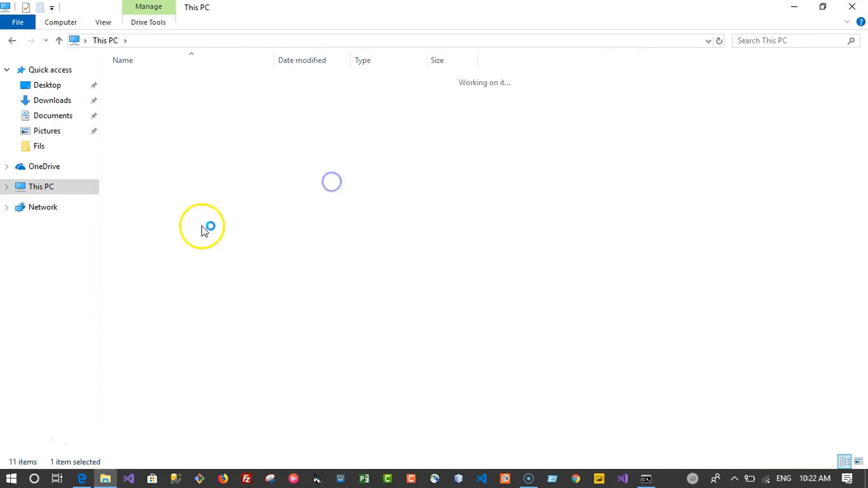
pyautogui.click(145, 188)
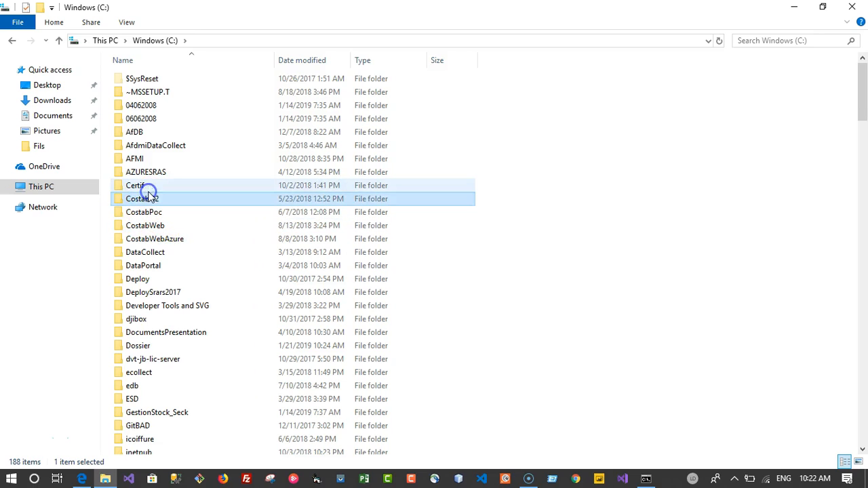
pyautogui.write('myevent')
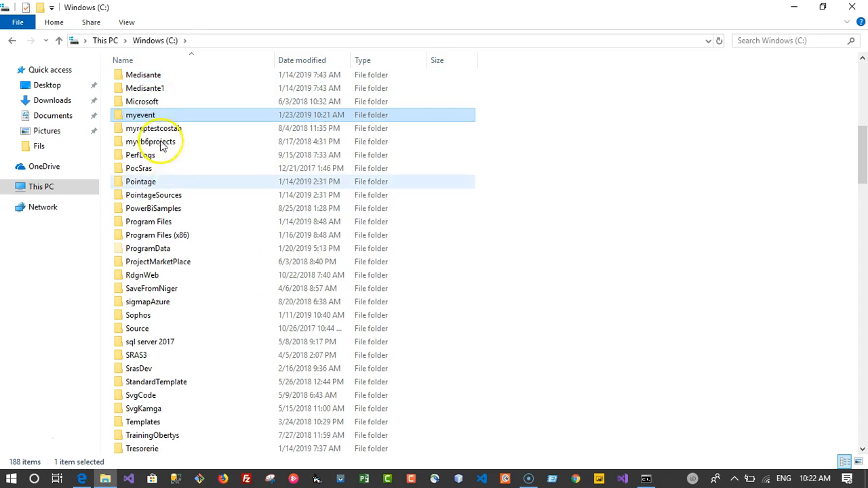
pyautogui.doubleClick(144, 114)
pyautogui.click(147, 80)
pyautogui.doubleClick(147, 80)
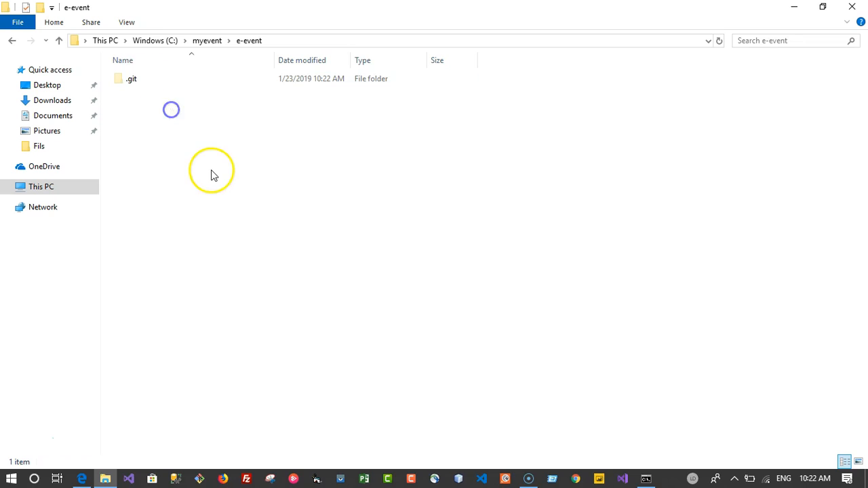
pyautogui.click(291, 39)
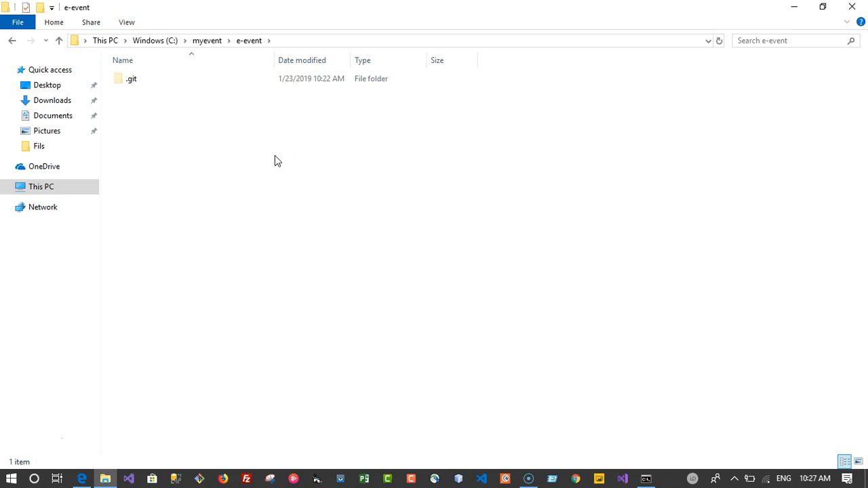
# Launch Visual Studio 2019, filter new-project templates to Web, and choose ASP.NET Core Web Application.
pyautogui.click(618, 479)
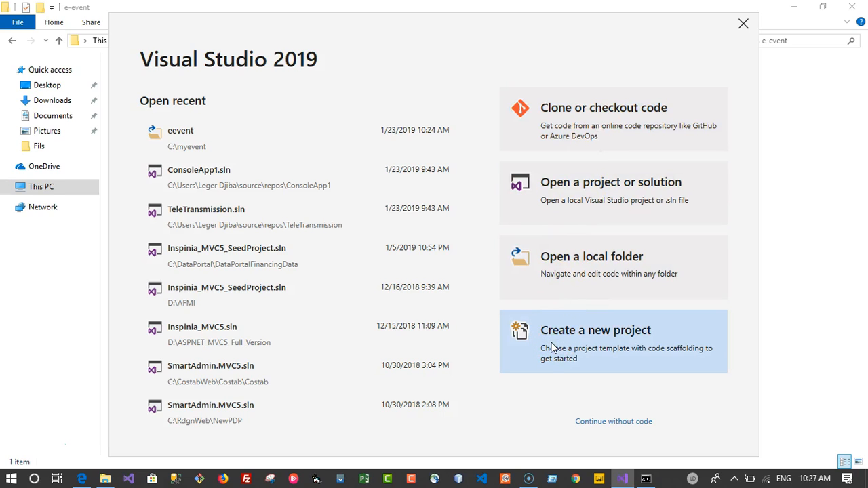
pyautogui.click(567, 320)
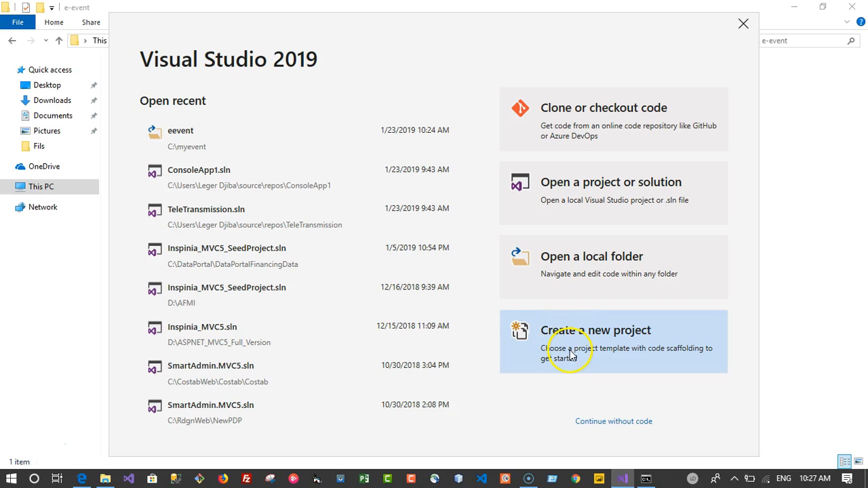
pyautogui.click(622, 337)
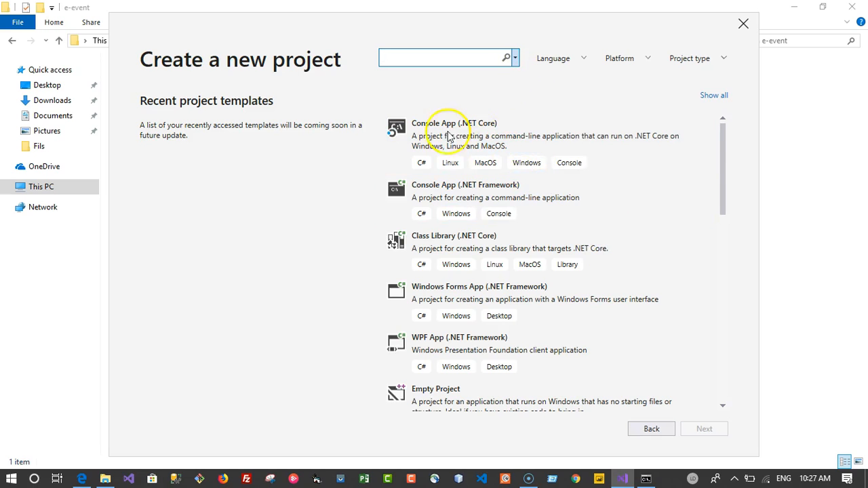
pyautogui.click(692, 59)
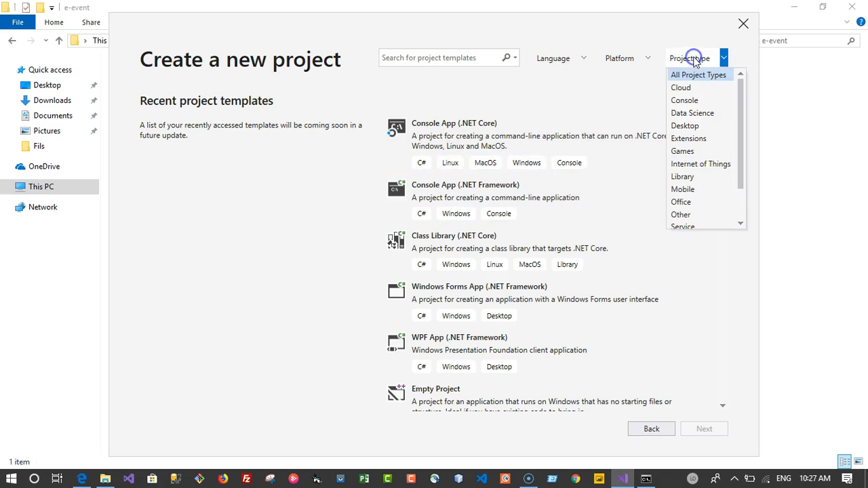
pyautogui.scroll(-3, 694, 170)
pyautogui.click(684, 226)
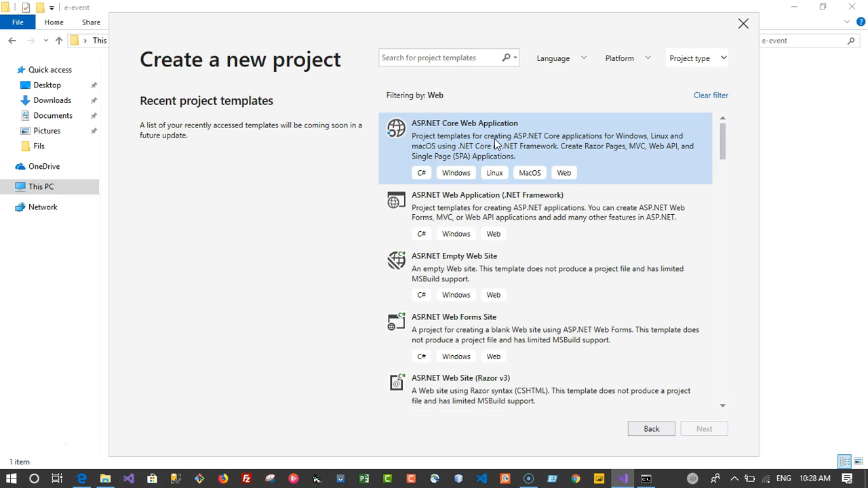
pyautogui.click(494, 139)
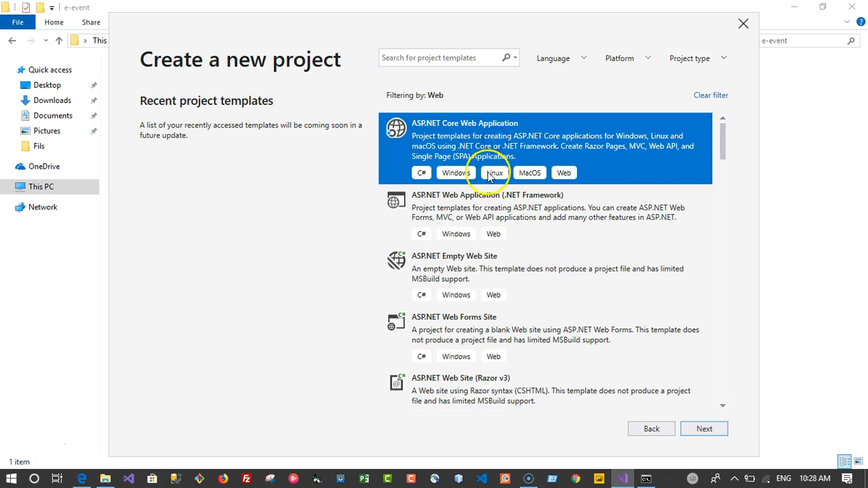
# Name the project e-event and set its location to the C:\myevent\e-event\ folder.
pyautogui.click(705, 430)
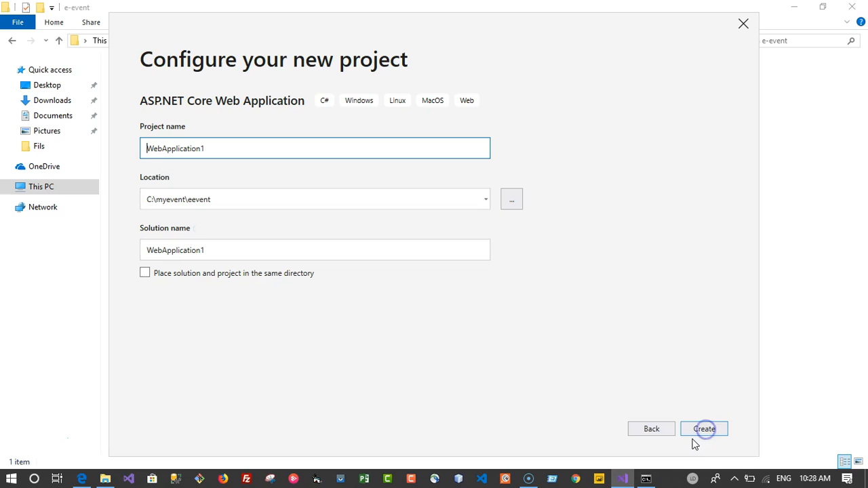
pyautogui.click(246, 149)
pyautogui.moveTo(206, 148); pyautogui.dragTo(113, 135)
pyautogui.write('e-event')
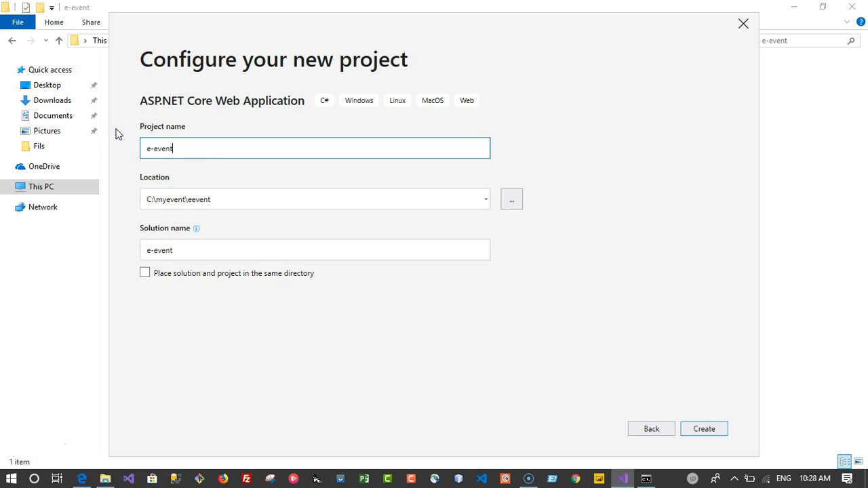
pyautogui.click(216, 199)
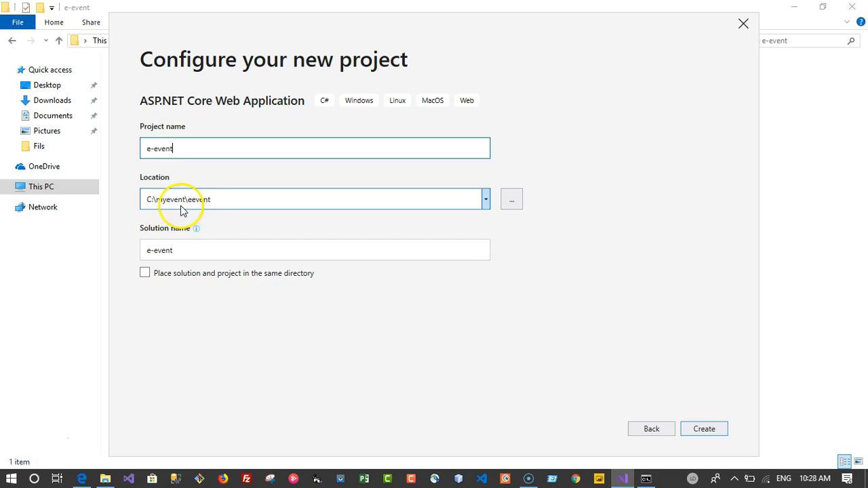
pyautogui.doubleClick(219, 199)
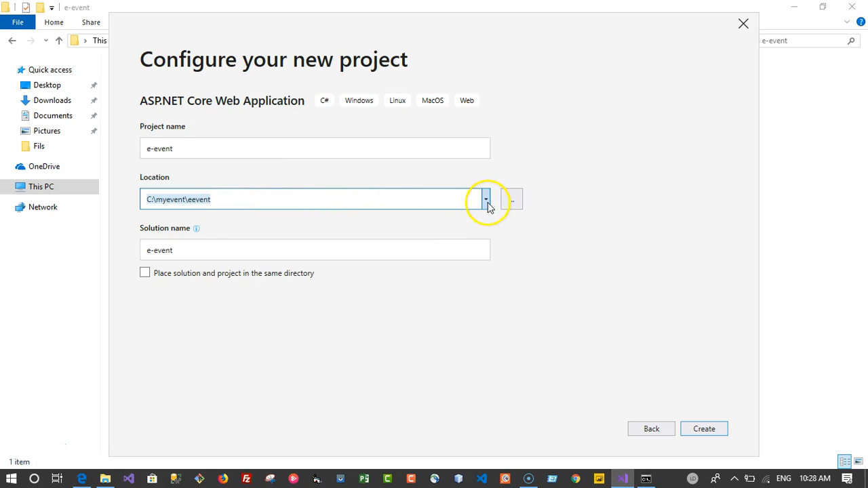
pyautogui.click(510, 199)
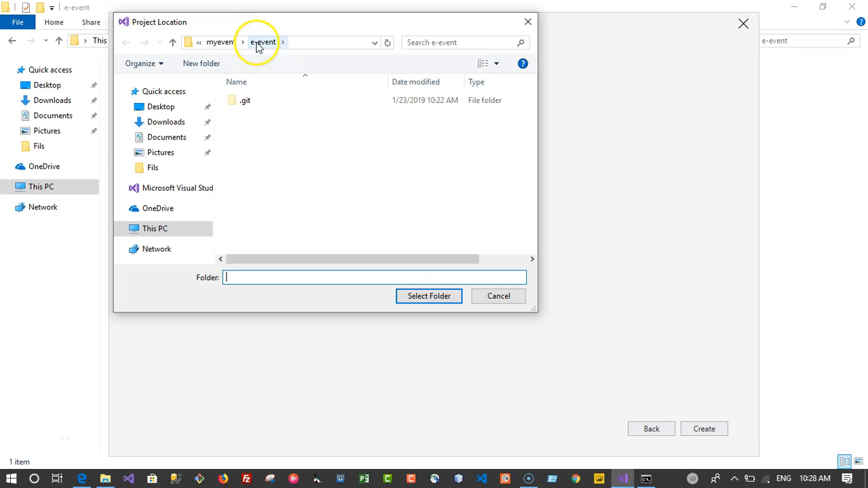
pyautogui.click(436, 303)
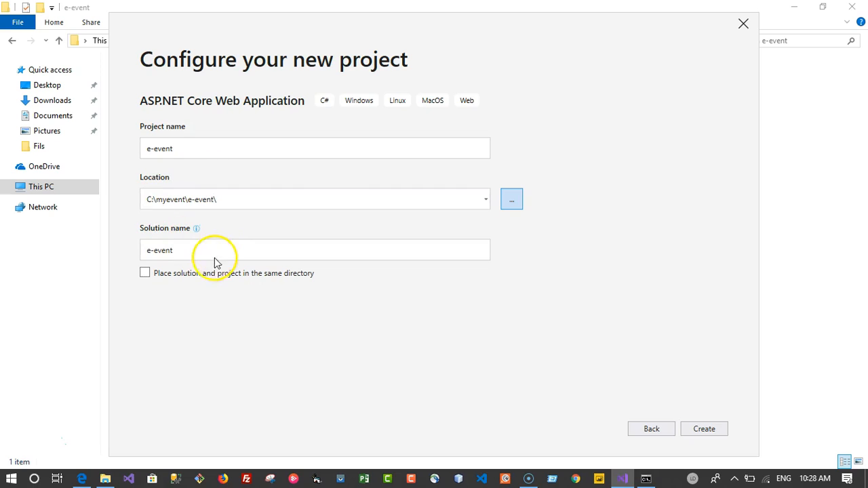
pyautogui.click(707, 428)
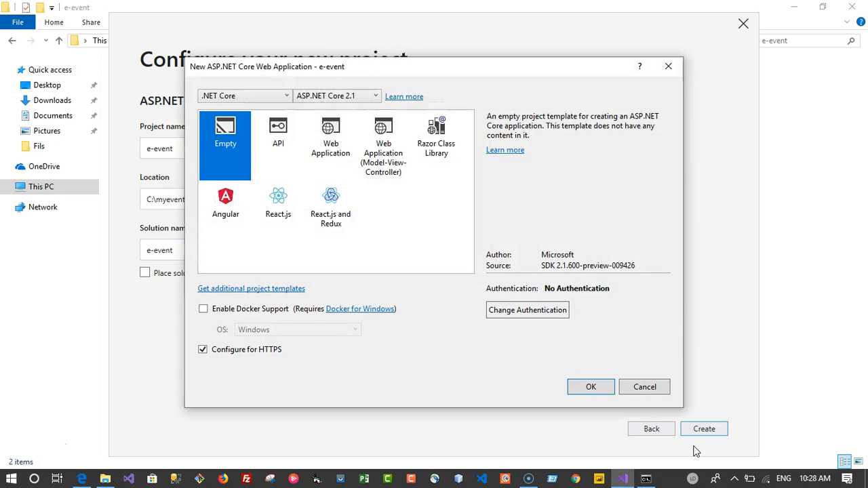
# Create e-event with ASP.NET Core 2.1, the Model-View-Controller template and Individual User Accounts authentication.
pyautogui.click(347, 96)
pyautogui.click(344, 120)
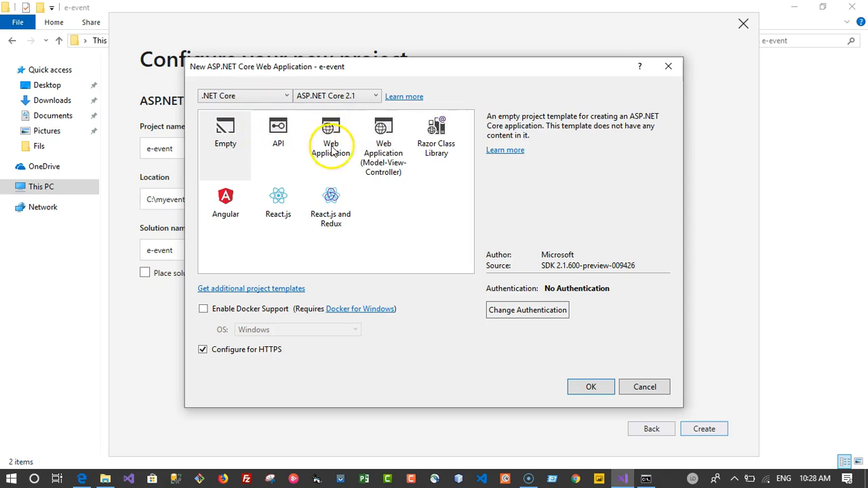
pyautogui.click(386, 155)
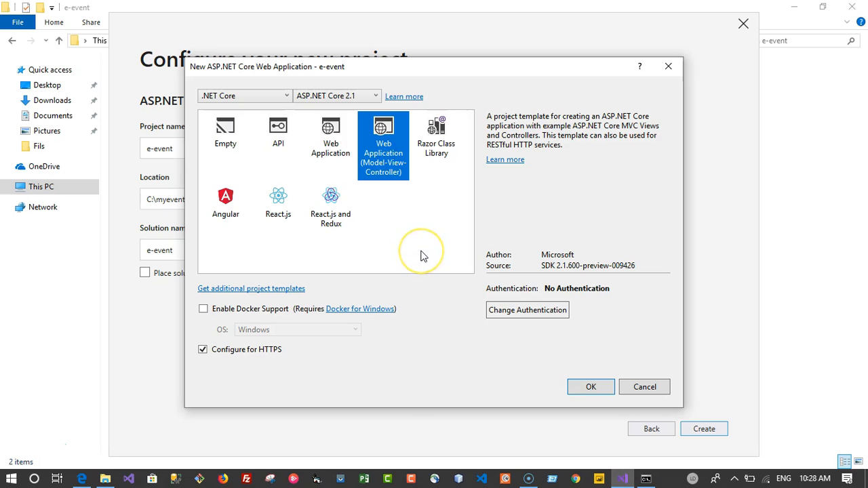
pyautogui.click(508, 311)
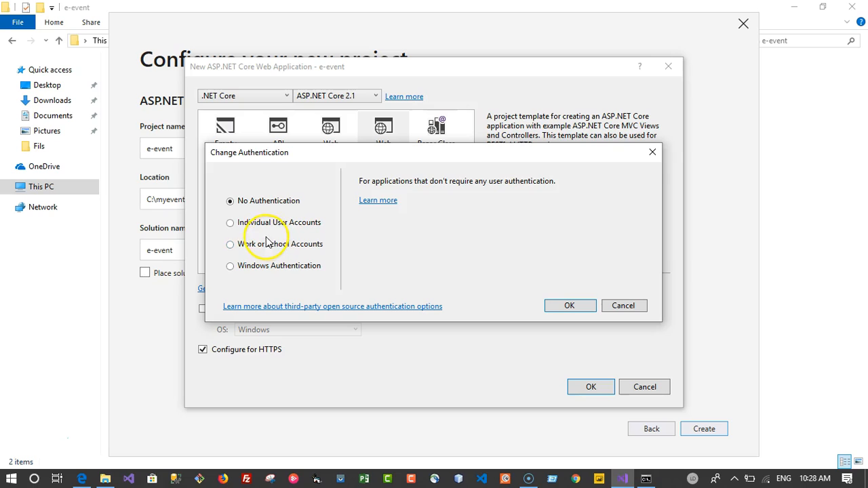
pyautogui.click(256, 224)
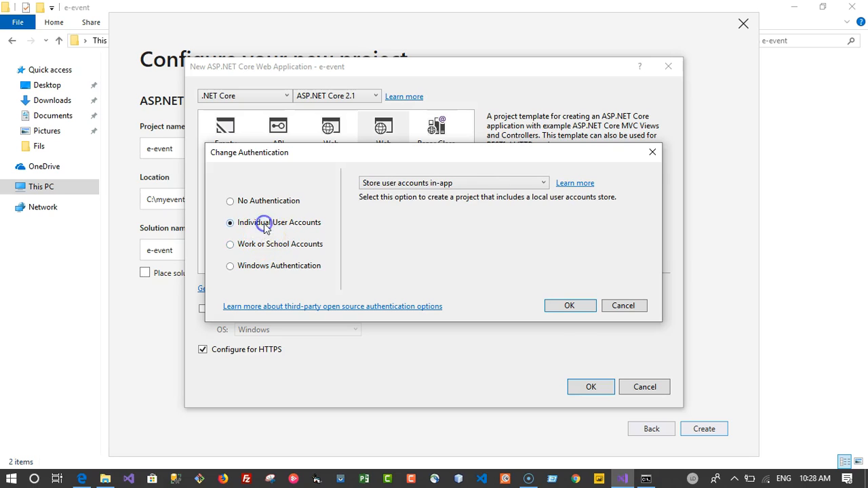
pyautogui.click(569, 306)
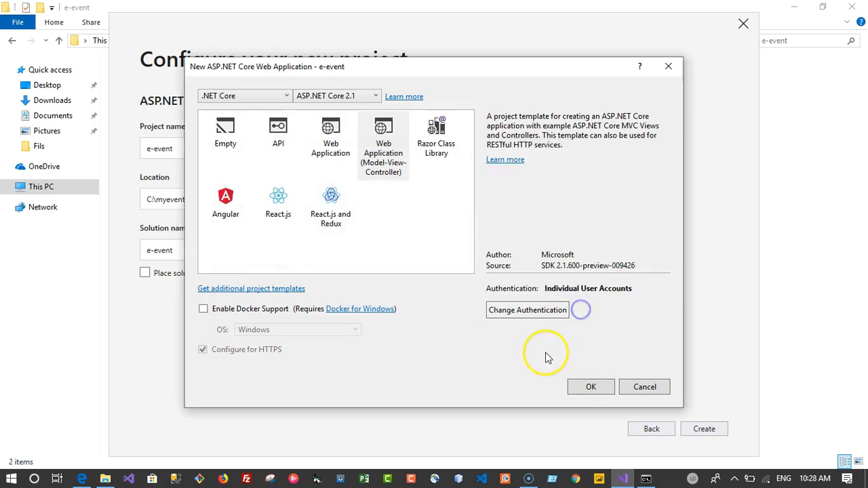
pyautogui.click(589, 387)
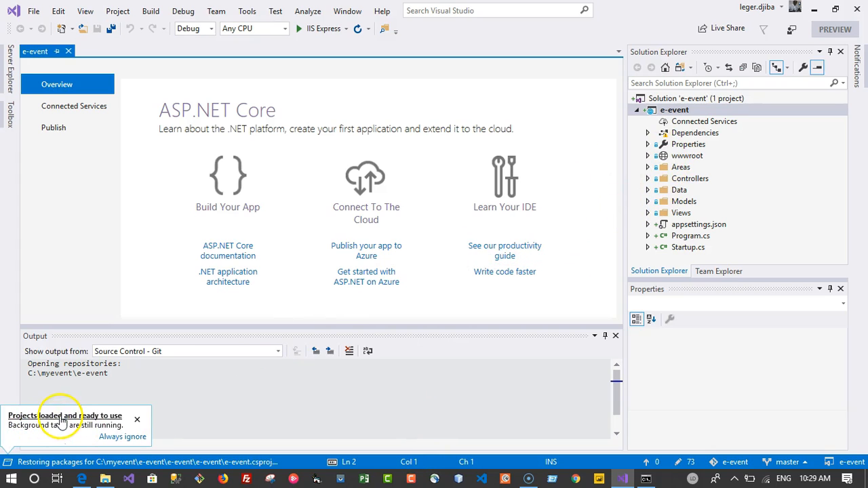
# Dismiss the projects-loaded notification and open Manage Branches from the master status-bar item.
pyautogui.click(139, 420)
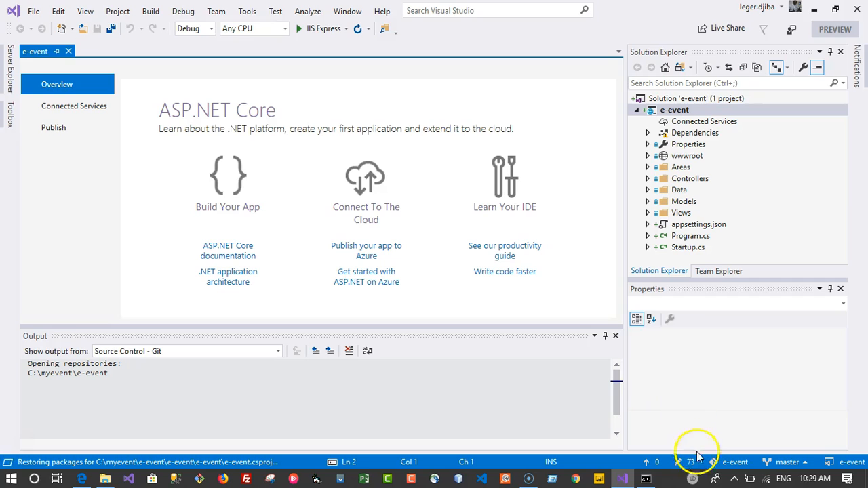
pyautogui.click(738, 461)
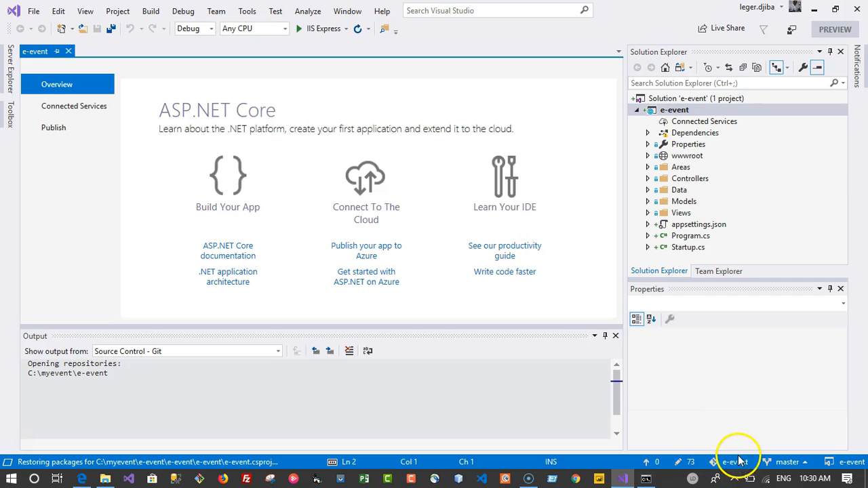
pyautogui.click(785, 464)
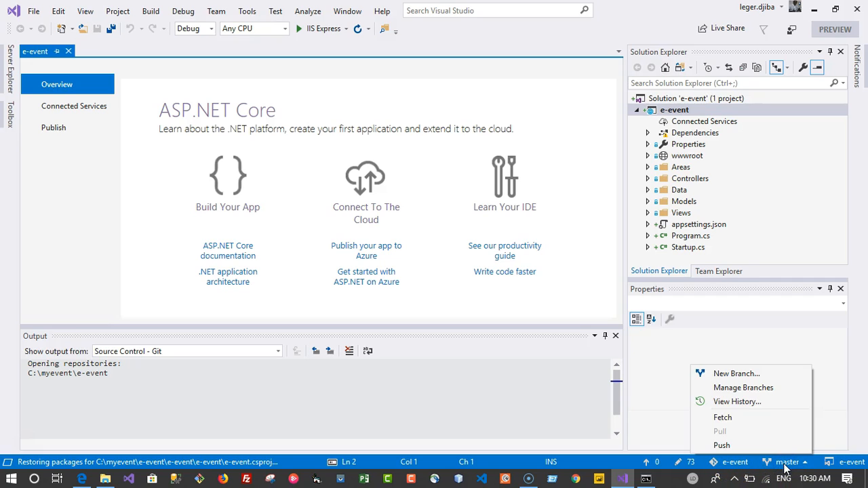
pyautogui.click(768, 373)
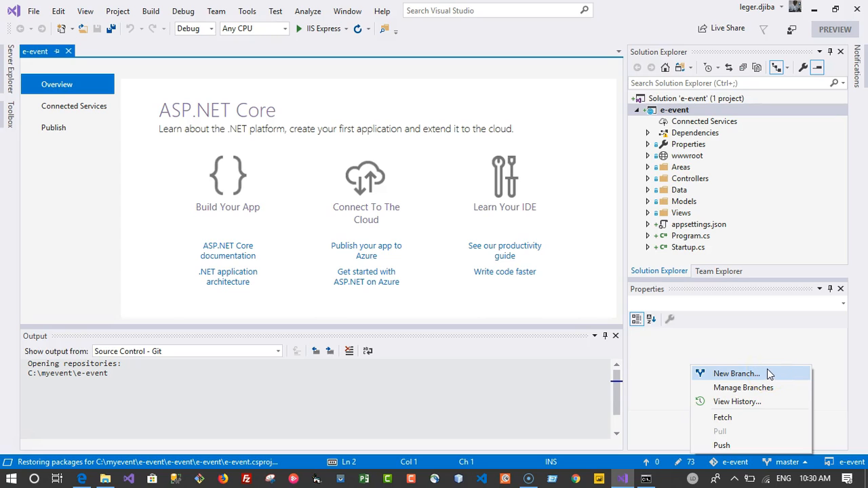
pyautogui.click(765, 388)
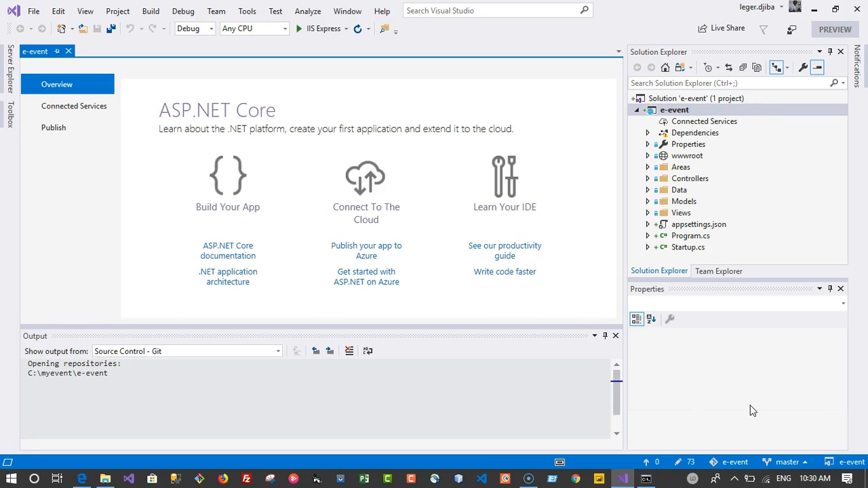
# Select the e-event repository in Team Explorer, inspect its actions, and return to Home.
pyautogui.click(659, 152)
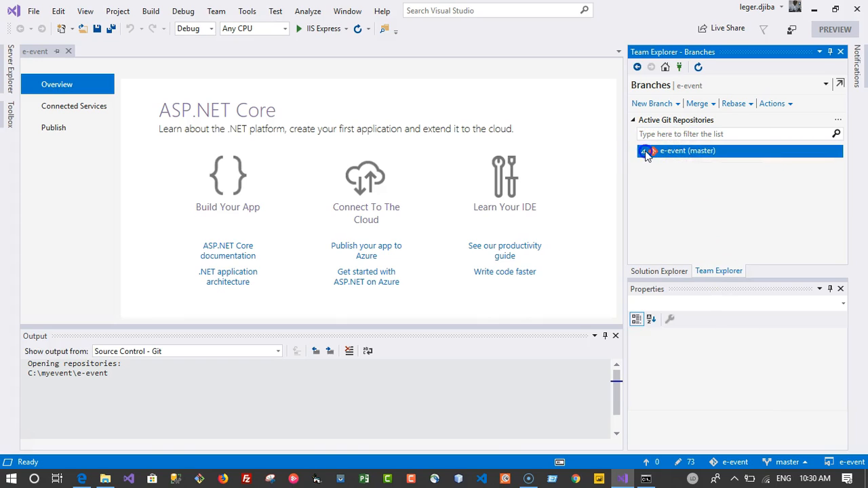
pyautogui.rightClick(685, 152)
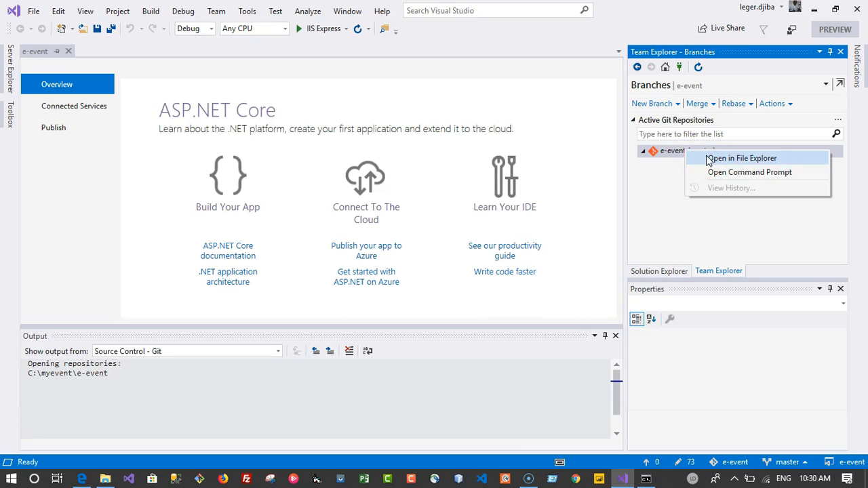
pyautogui.click(633, 192)
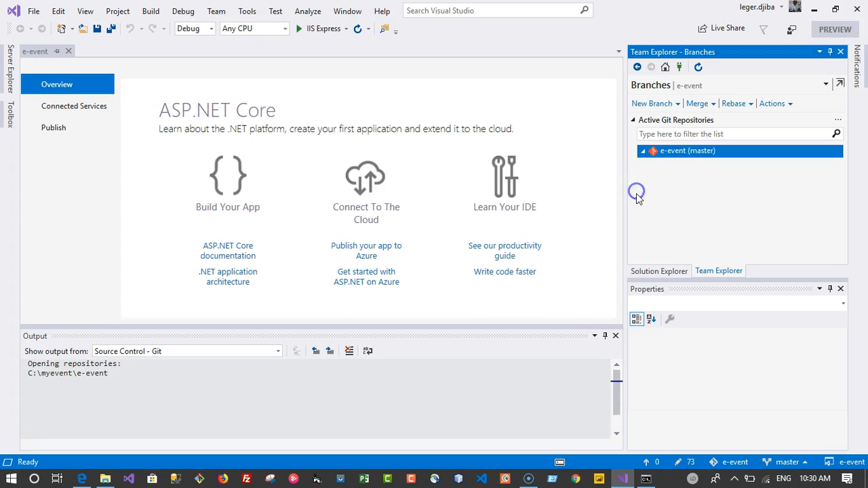
pyautogui.click(665, 66)
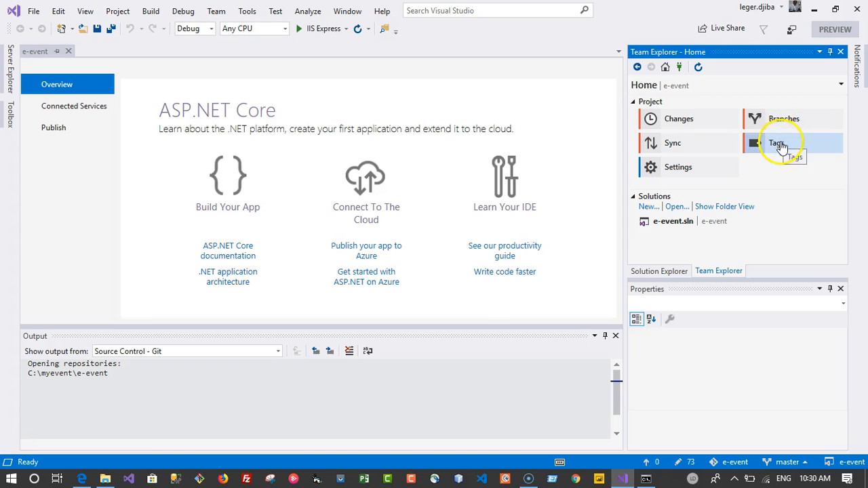
# Review the Repository Settings and Global Settings, including the commit user name and email.
pyautogui.click(681, 169)
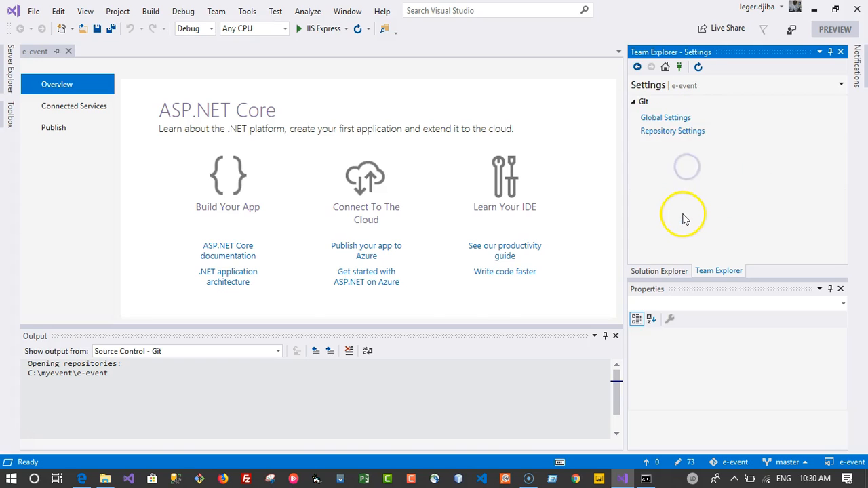
pyautogui.click(667, 134)
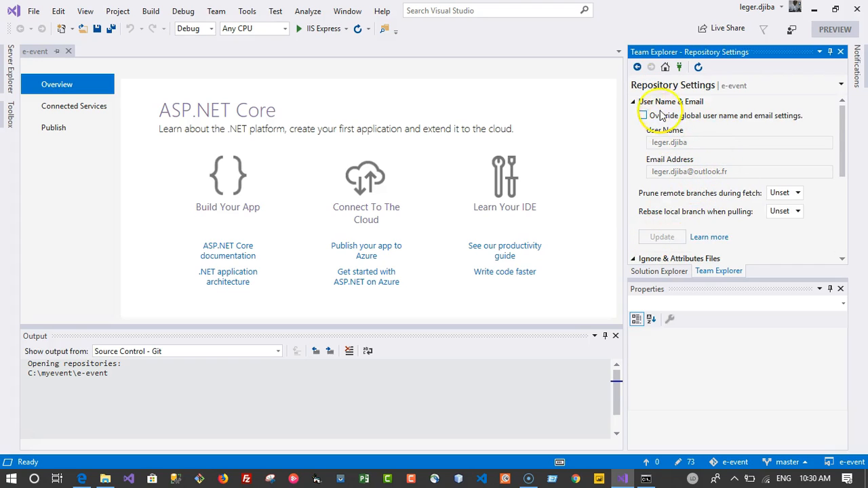
pyautogui.click(637, 67)
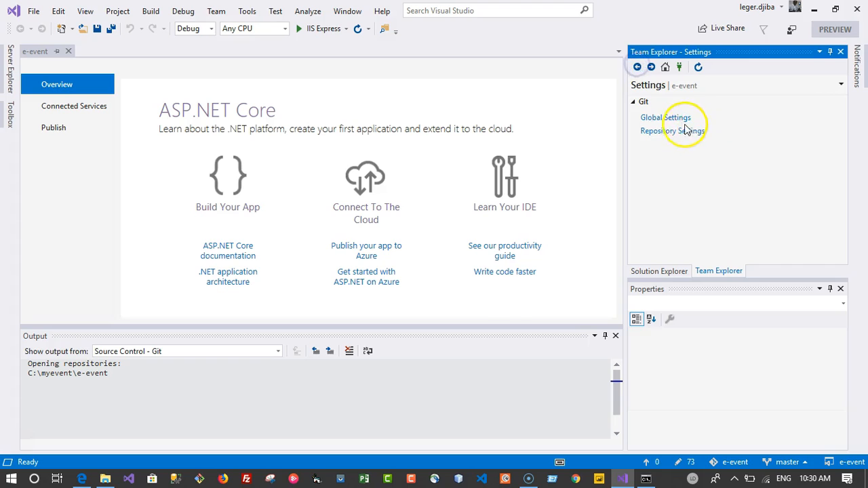
pyautogui.click(668, 117)
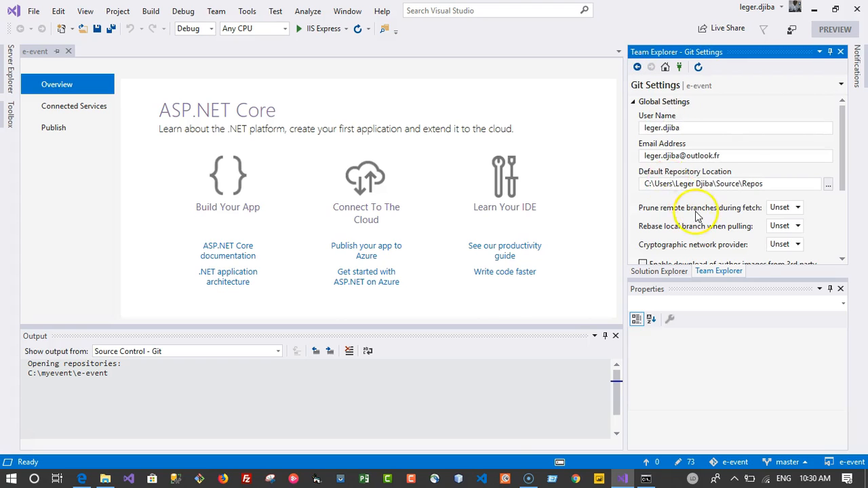
pyautogui.scroll(-3, 697, 216)
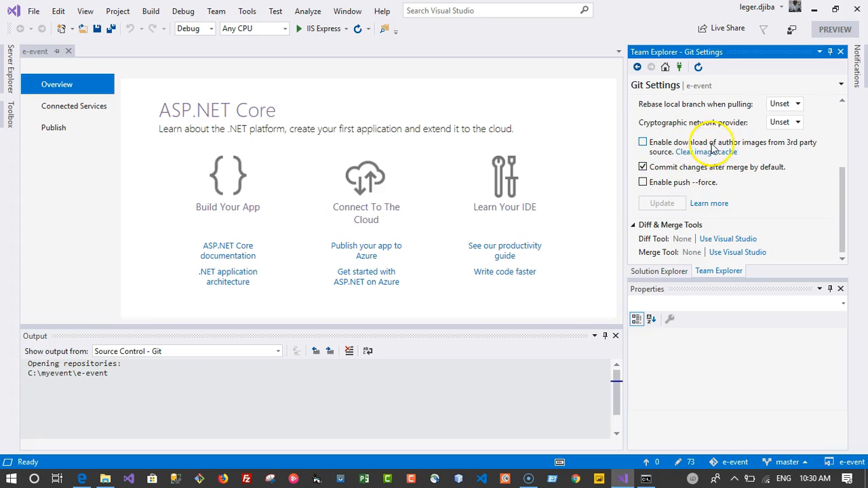
pyautogui.scroll(3, 788, 166)
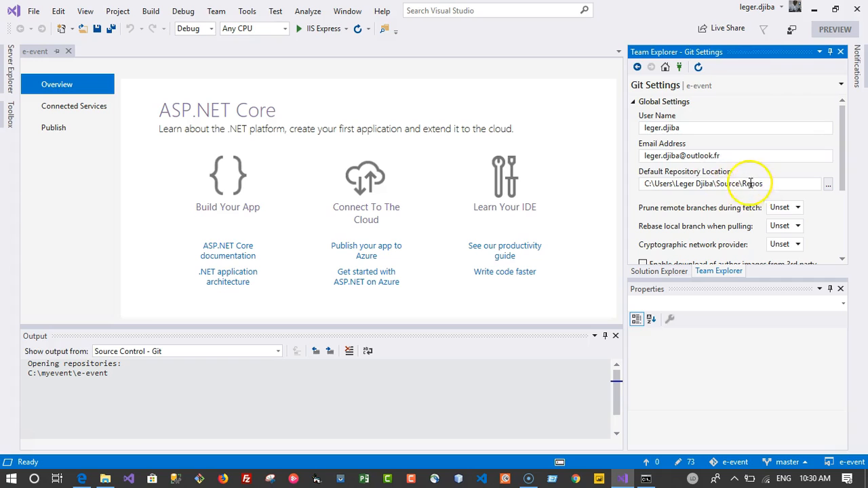
pyautogui.click(637, 66)
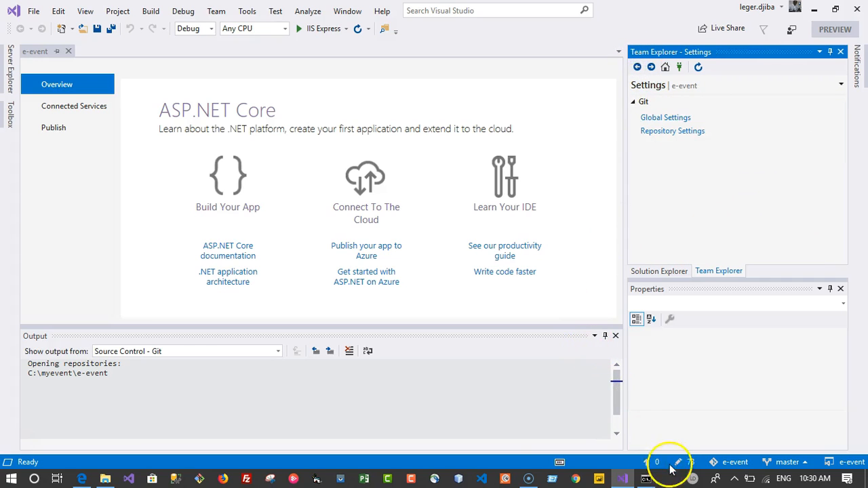
pyautogui.click(659, 271)
# Open C:\myevent\e-event\e-event\e-event in File Explorer from the e-event project's context menu.
pyautogui.click(670, 110)
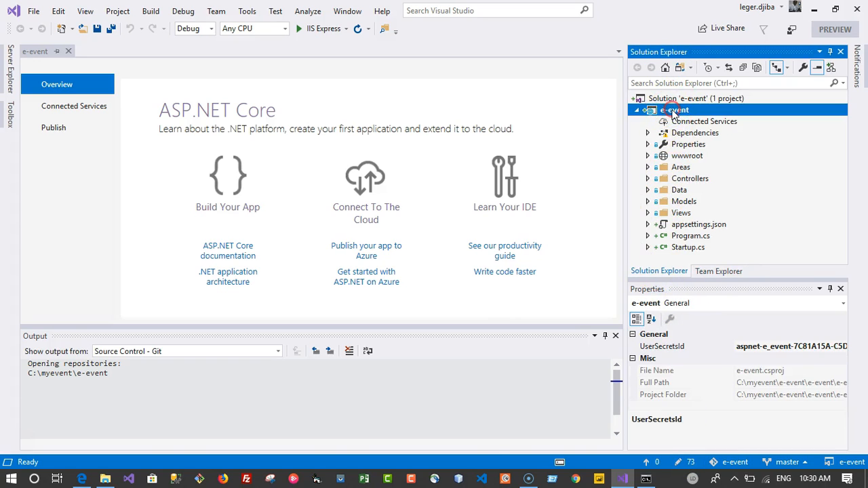
pyautogui.rightClick(675, 113)
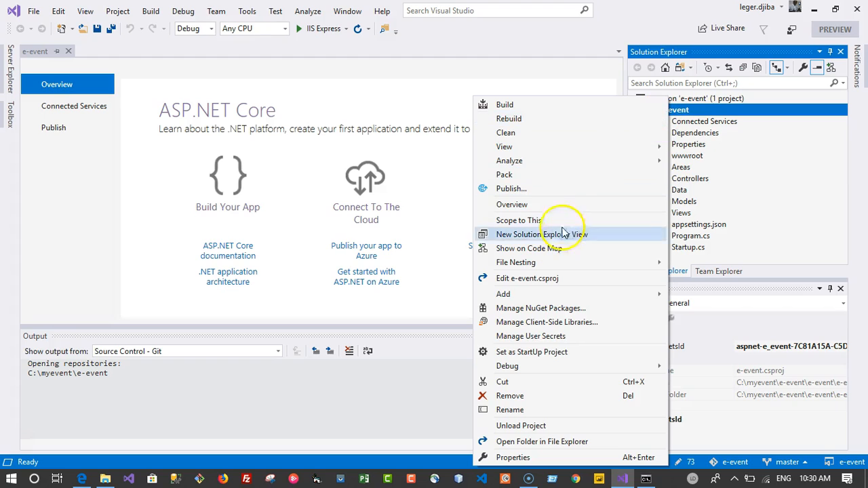
pyautogui.click(522, 442)
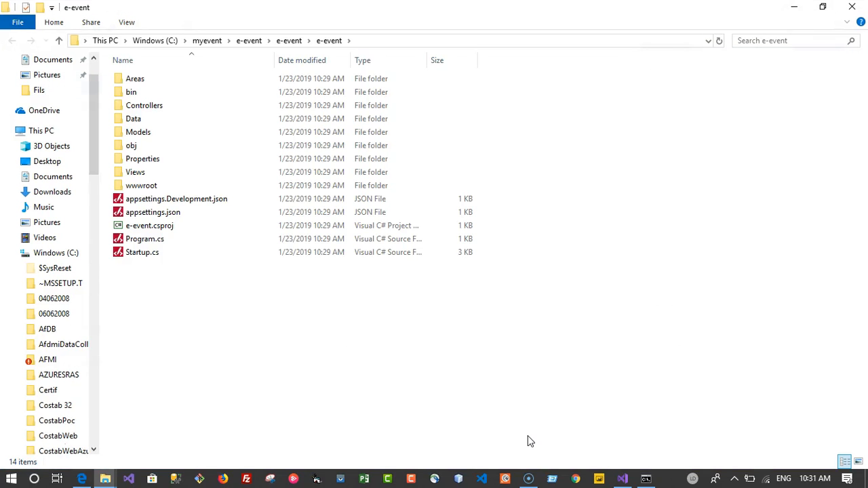
# Go up to C:\myevent\e-event, the folder holding .git, and close Visual Studio.
pyautogui.click(288, 42)
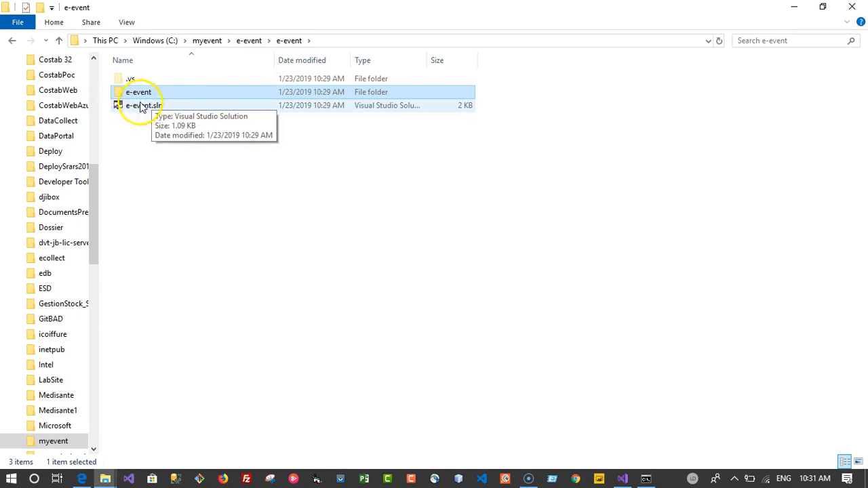
pyautogui.click(249, 40)
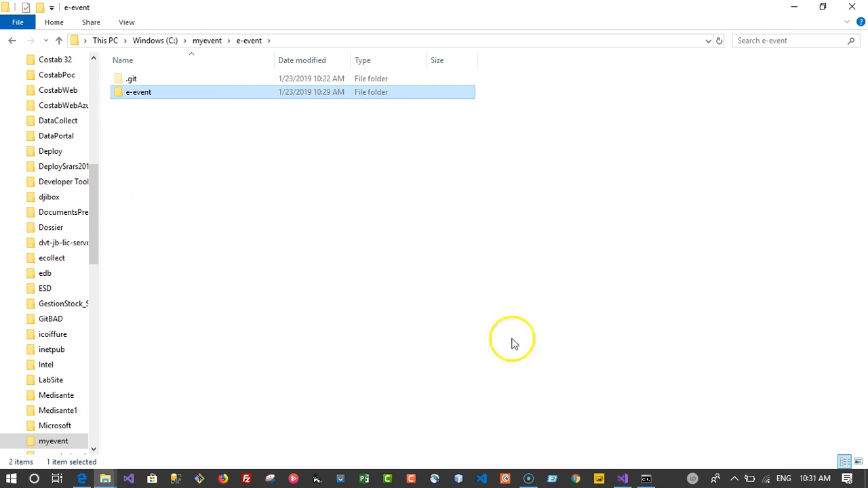
pyautogui.click(622, 478)
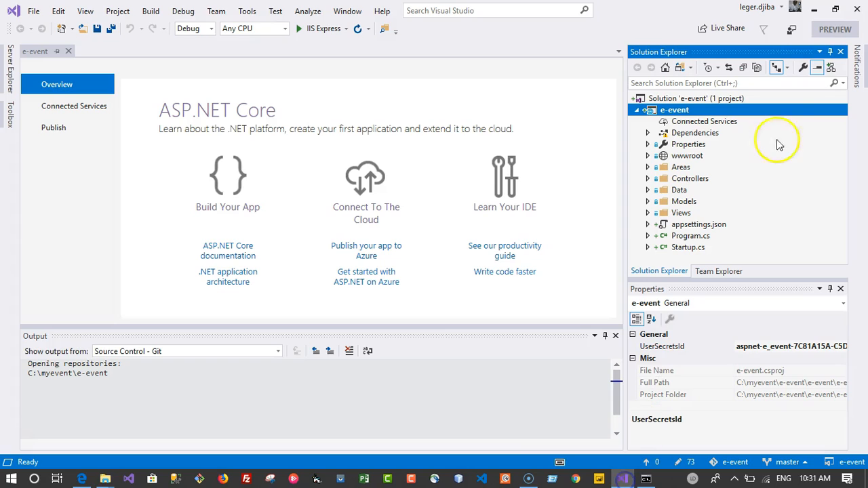
pyautogui.click(856, 8)
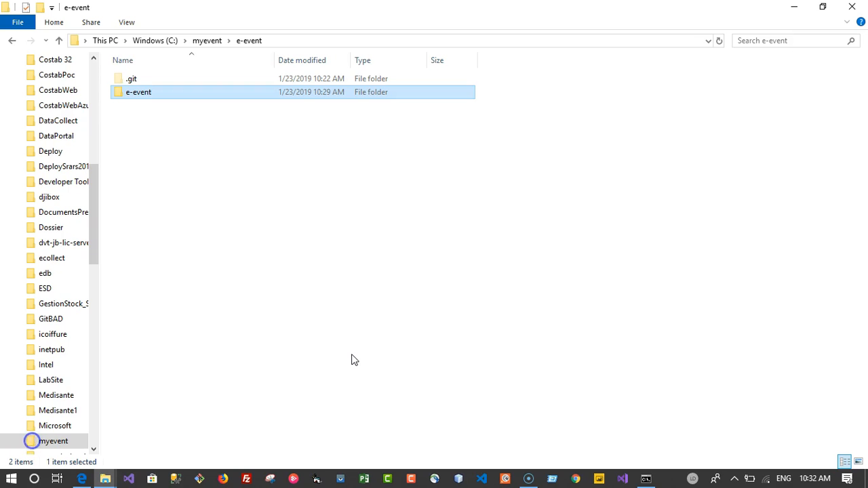
# Cut .vs, the inner e-event folder and e-event.sln and paste them into C:\myevent\e-event beside .git.
pyautogui.doubleClick(140, 91)
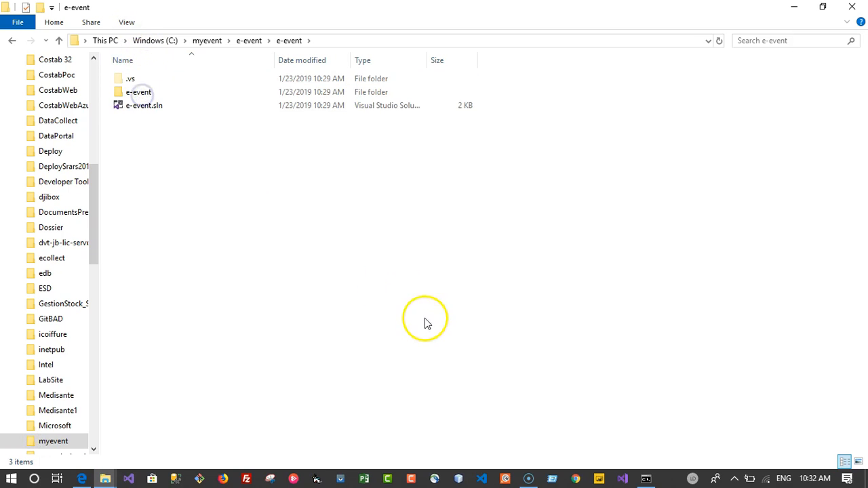
pyautogui.moveTo(425, 318); pyautogui.dragTo(34, 72)
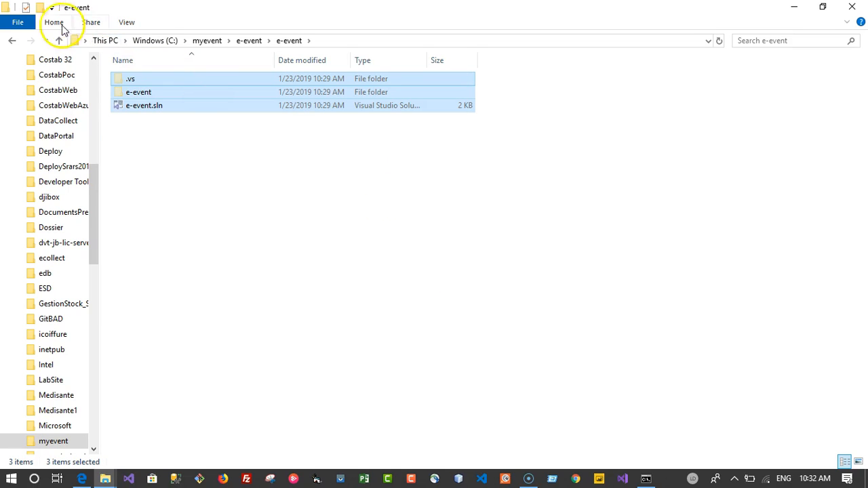
pyautogui.click(12, 40)
pyautogui.click(166, 136)
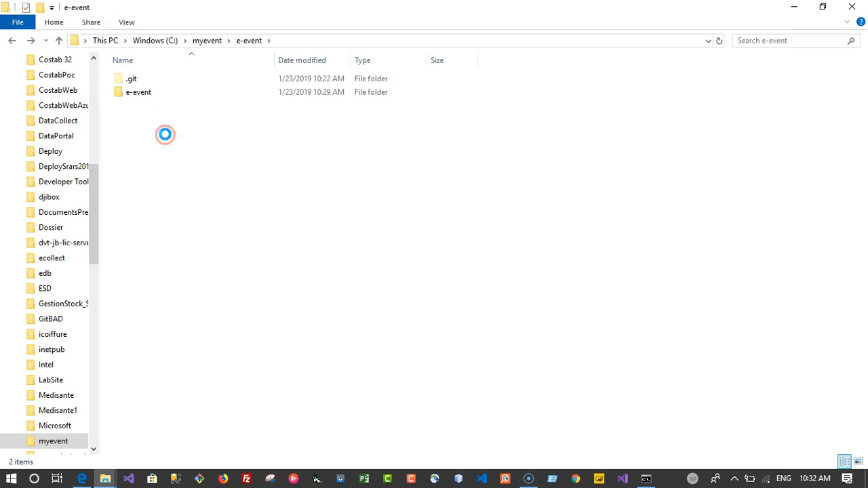
pyautogui.rightClick(165, 136)
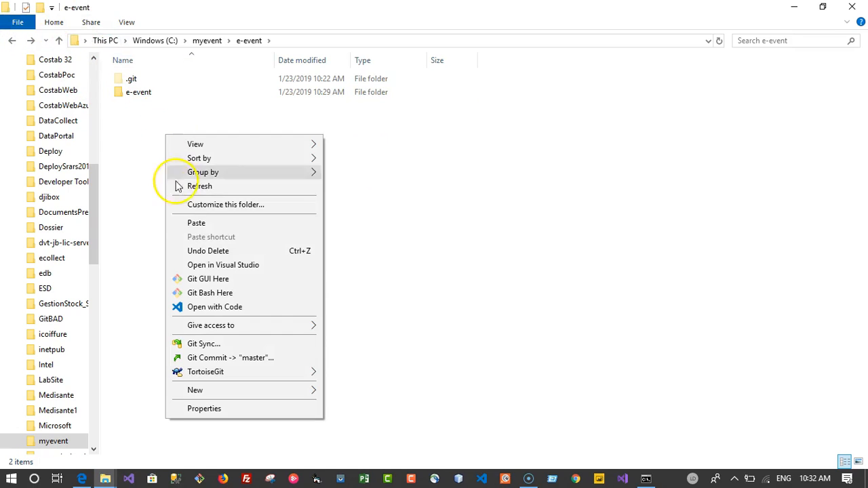
pyautogui.click(194, 223)
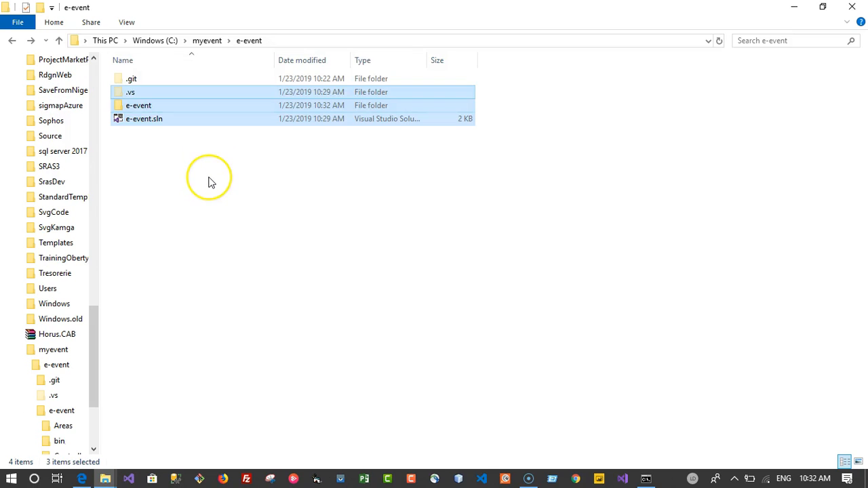
pyautogui.click(210, 181)
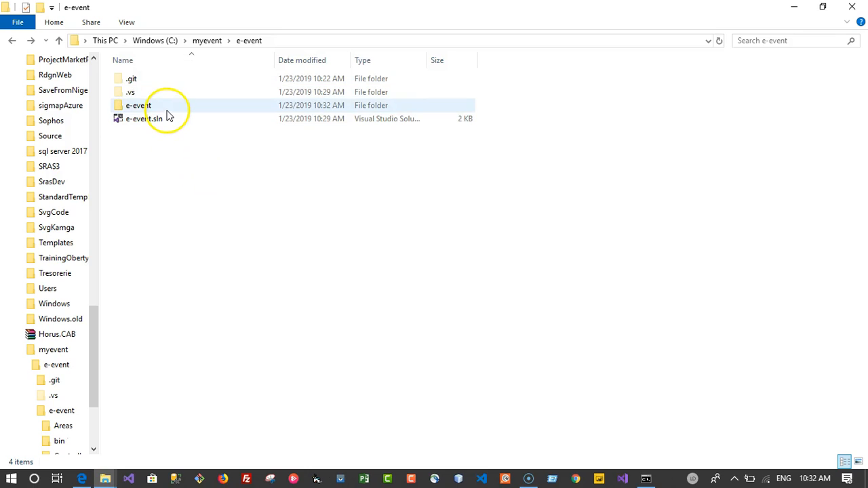
pyautogui.doubleClick(165, 109)
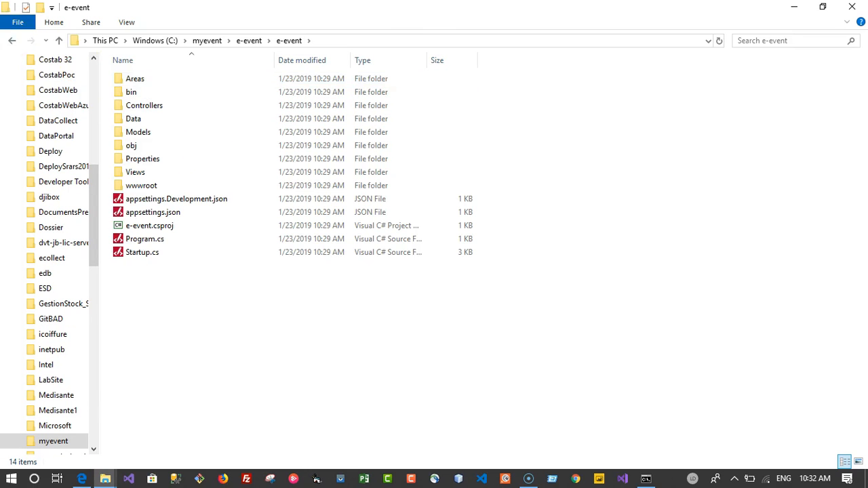
# Open the relocated e-event.sln with Microsoft Visual Studio 2019 Preview.
pyautogui.click(11, 41)
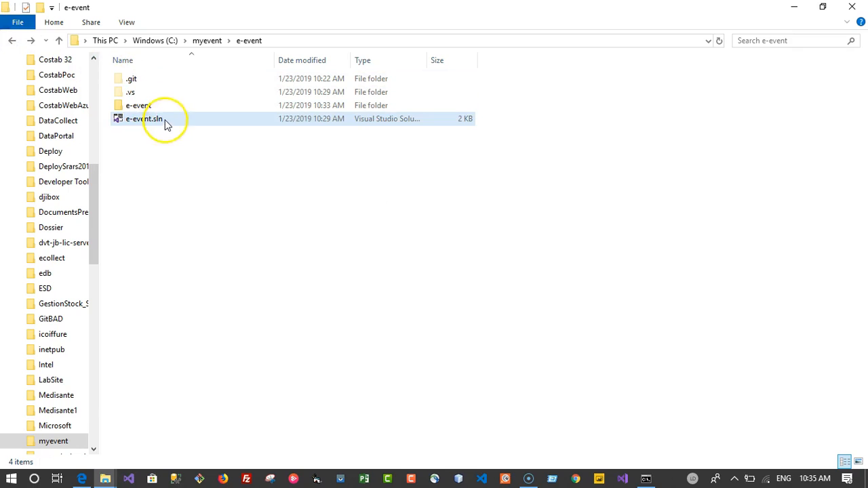
pyautogui.rightClick(166, 124)
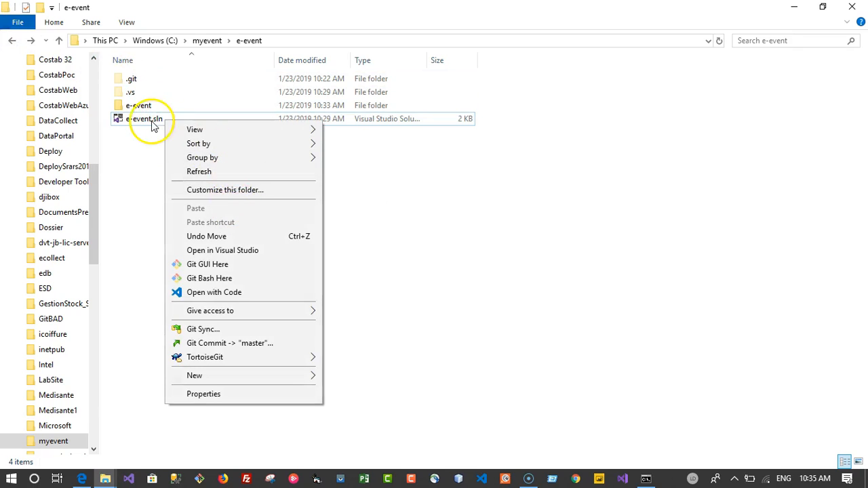
pyautogui.click(147, 124)
pyautogui.rightClick(147, 123)
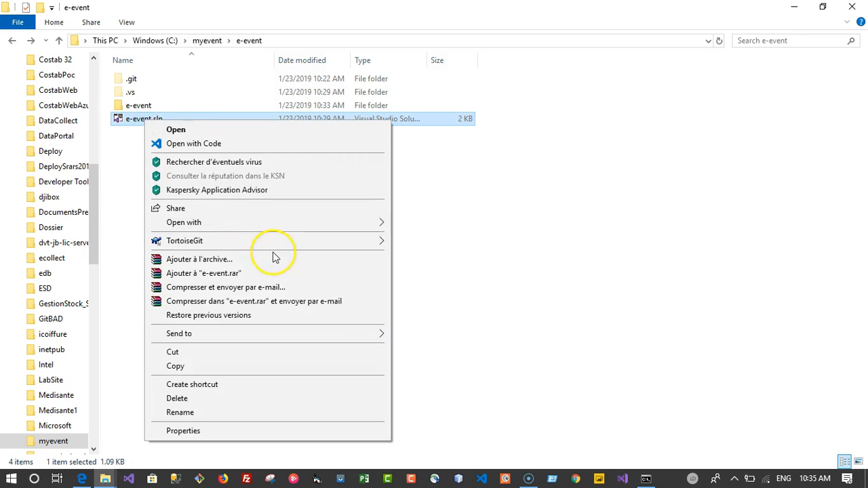
pyautogui.moveTo(329, 225)
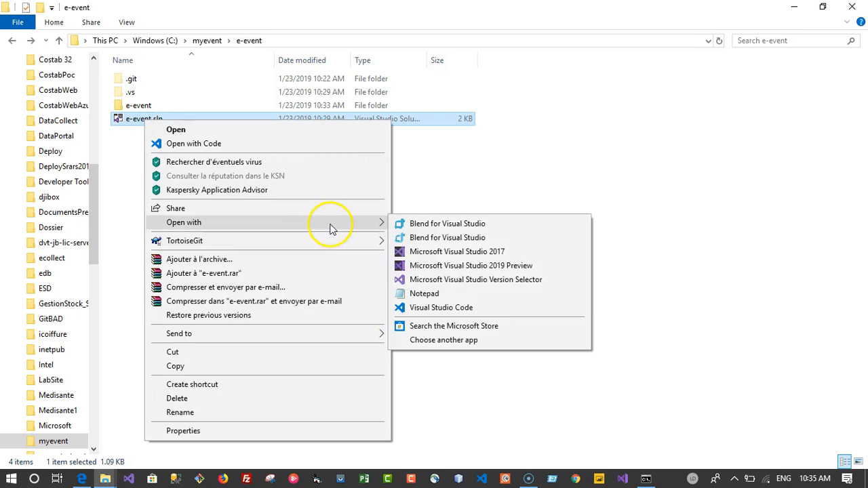
pyautogui.click(429, 266)
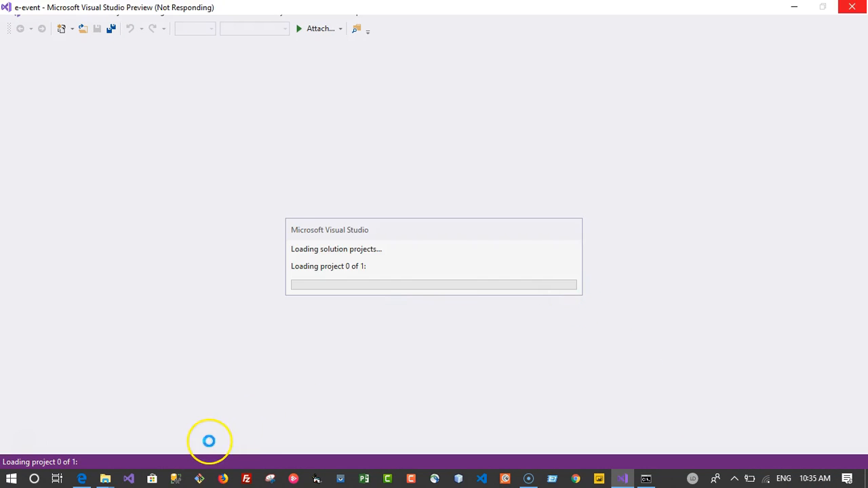
# Refresh the Azure DevOps e-event Files page, still empty, then return to Visual Studio.
pyautogui.click(82, 480)
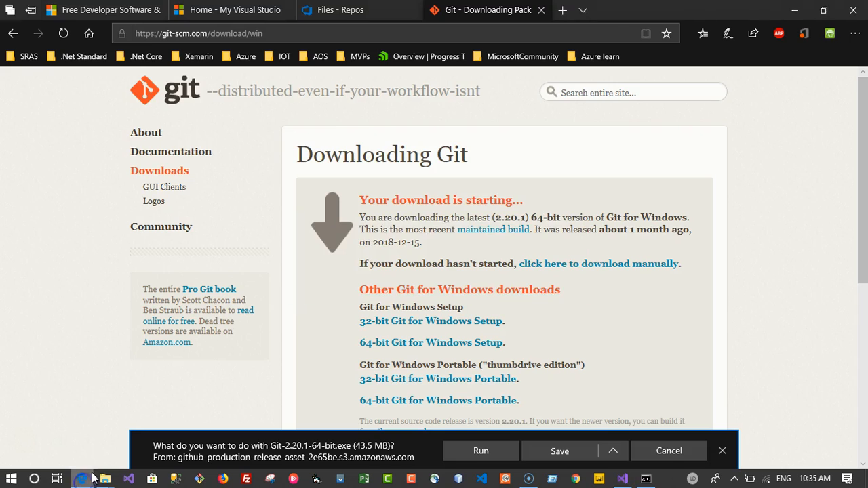
pyautogui.click(349, 13)
pyautogui.click(63, 33)
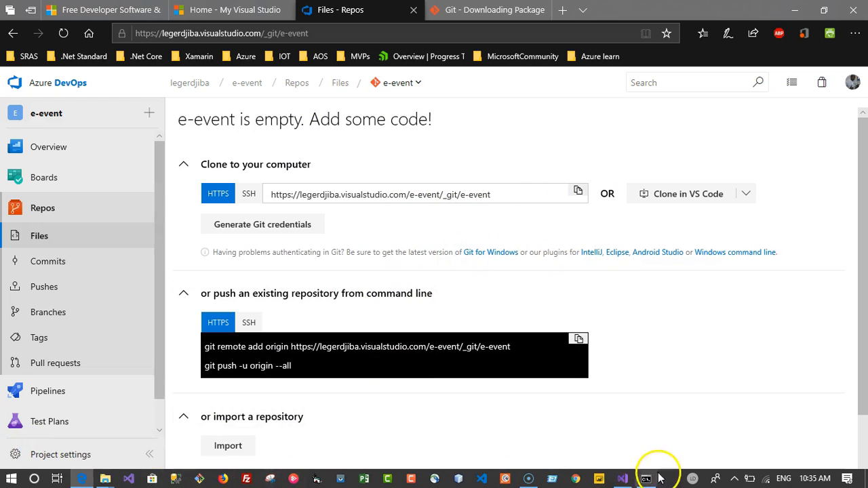
pyautogui.click(622, 479)
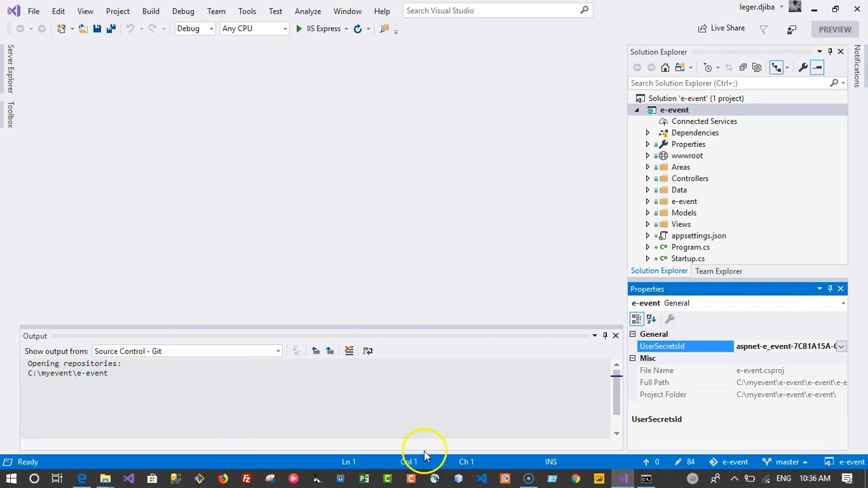
# Switch the side panel to Team Explorer and bring up the e-event pending changes.
pyautogui.click(715, 272)
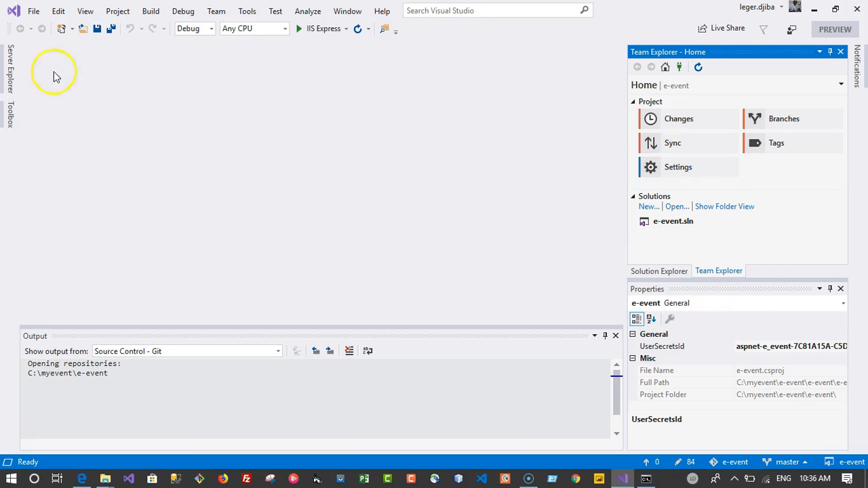
pyautogui.click(83, 12)
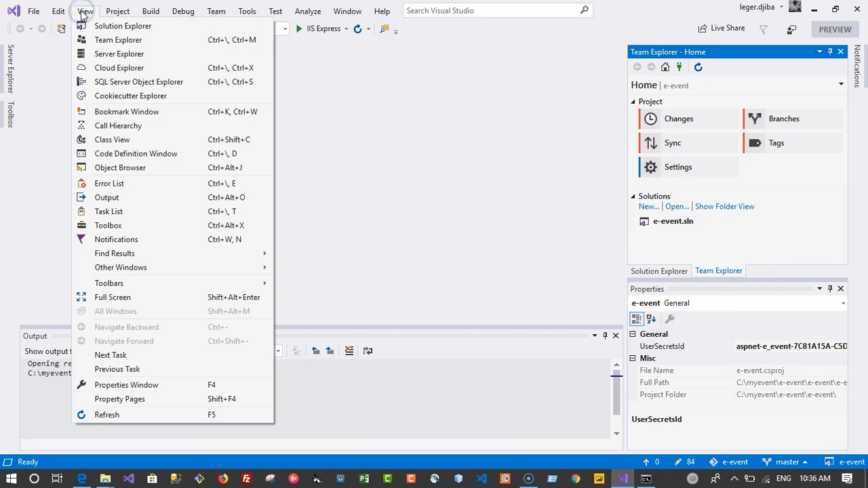
pyautogui.click(440, 182)
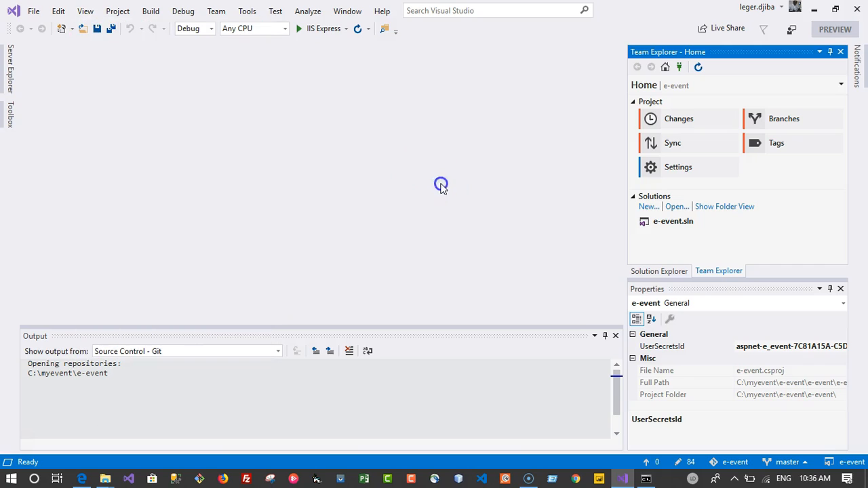
pyautogui.click(688, 465)
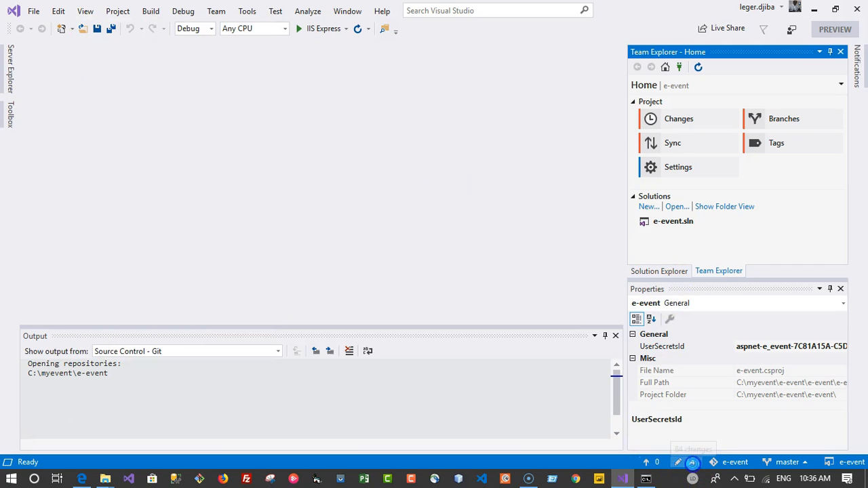
# Commit all pending changes locally with the message 'HP - First Push'.
pyautogui.click(697, 130)
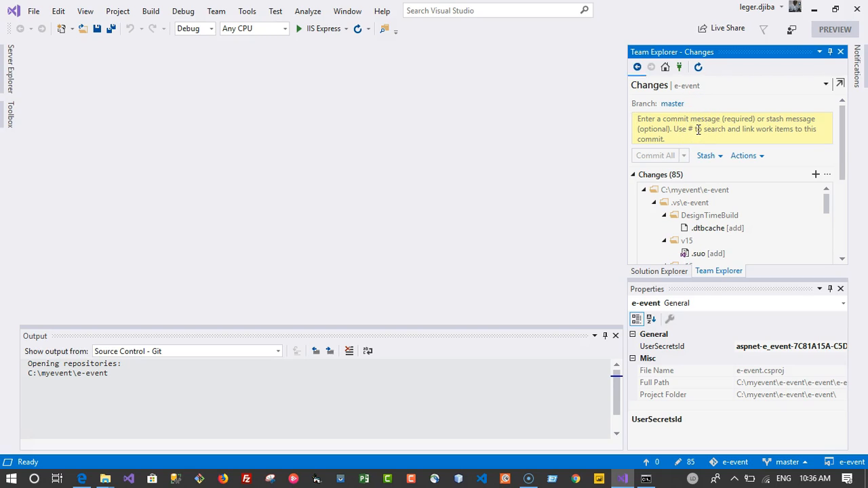
pyautogui.write('HP - First Push')
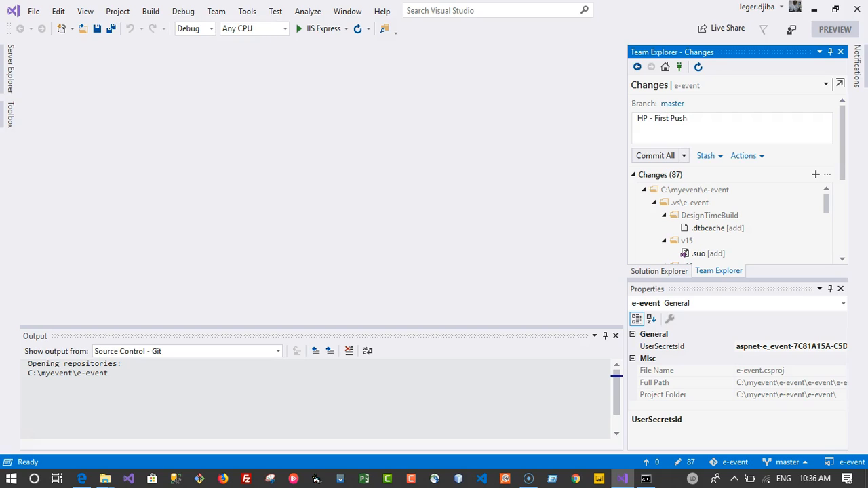
pyautogui.click(667, 155)
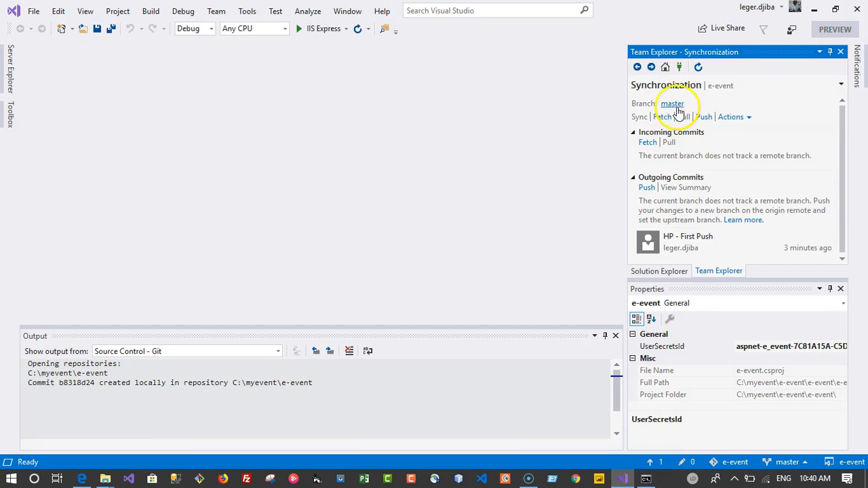
# Push master with its 'HP - First Push' commit to origin from the Synchronization page.
pyautogui.click(638, 68)
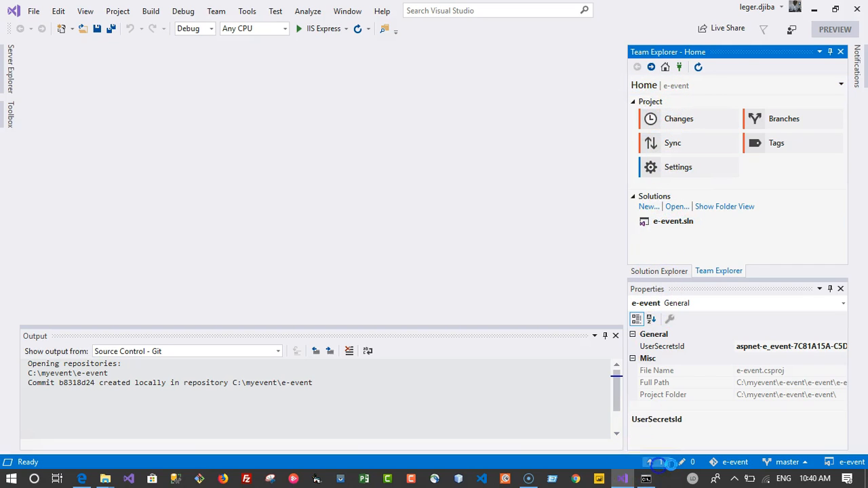
pyautogui.click(655, 462)
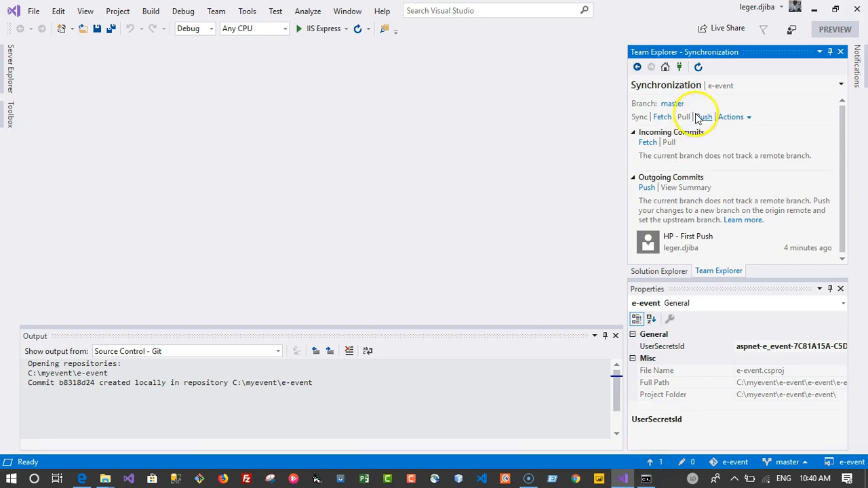
pyautogui.click(703, 117)
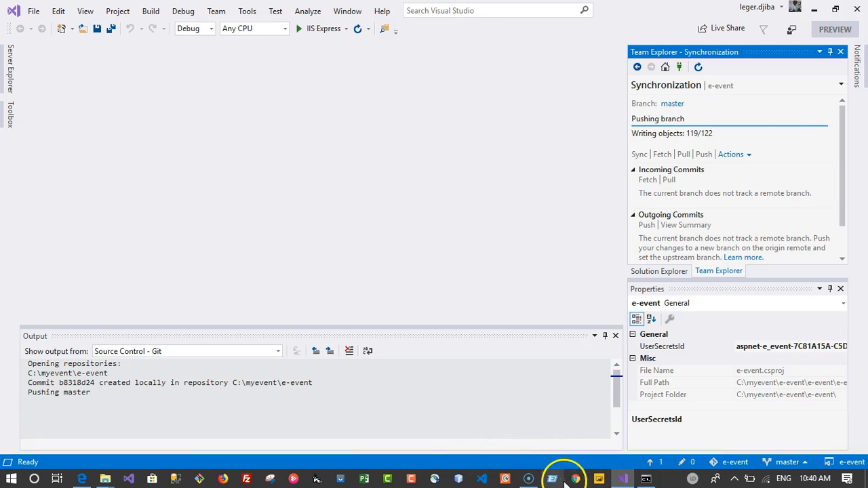
pyautogui.click(82, 478)
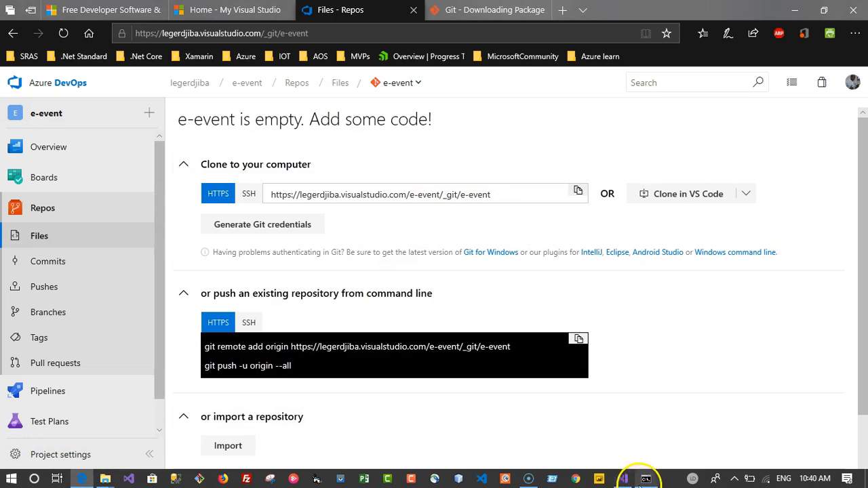
pyautogui.click(624, 478)
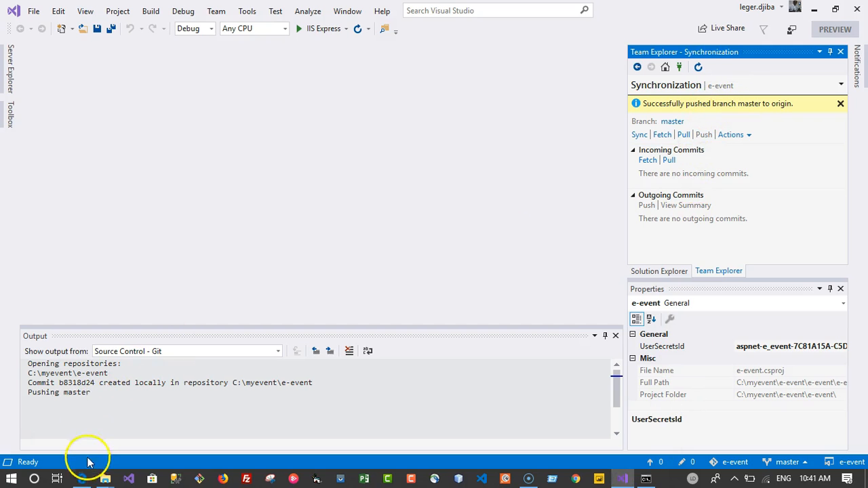
pyautogui.click(82, 479)
# Refresh Azure DevOps Files to list .vs/e-event, e-event and e-event.sln on master.
pyautogui.click(63, 34)
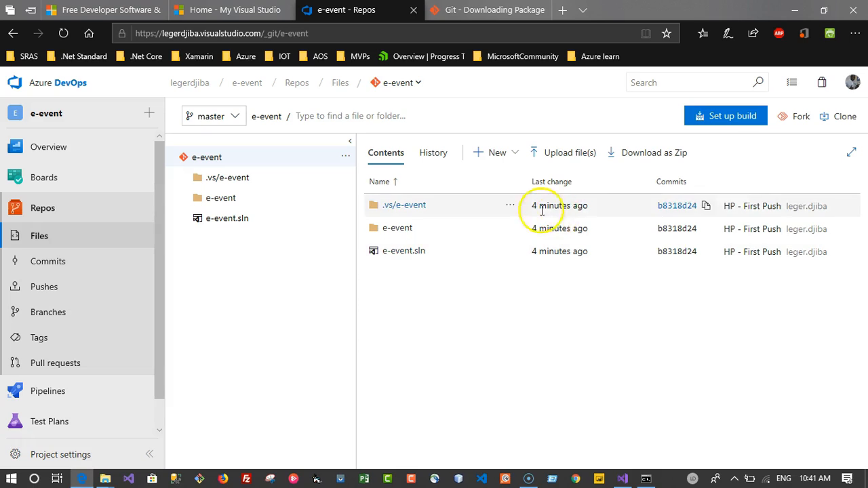
pyautogui.click(623, 479)
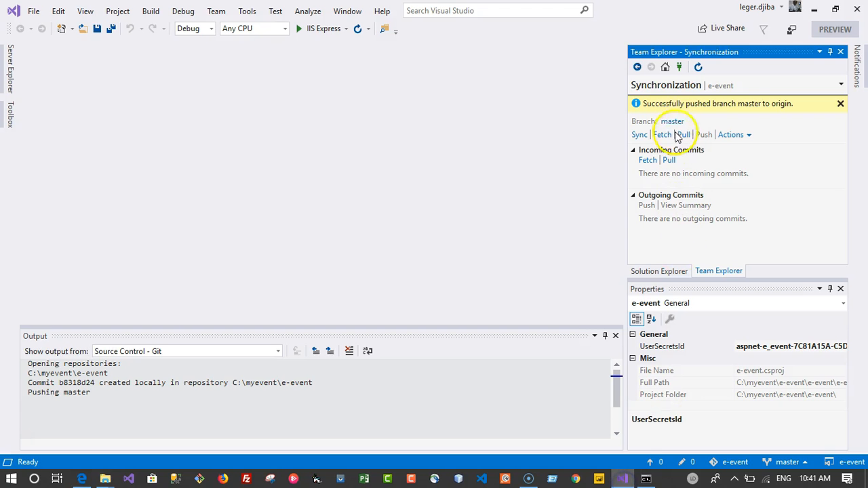
pyautogui.click(659, 271)
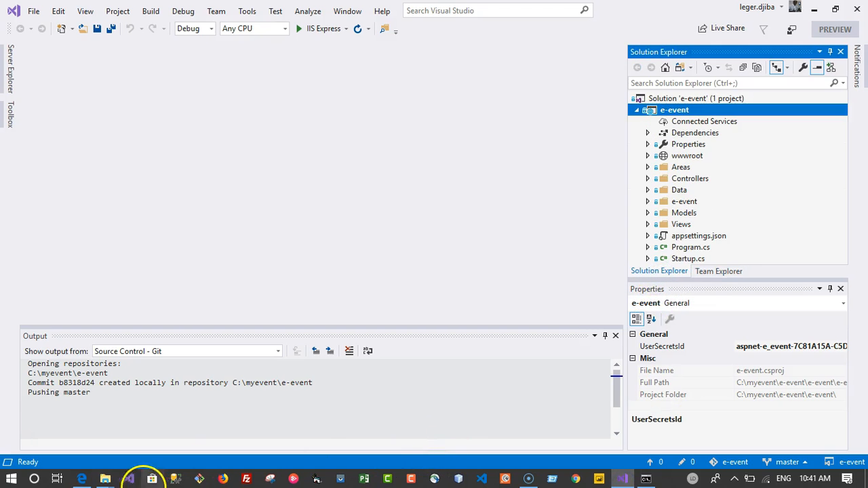
pyautogui.click(83, 479)
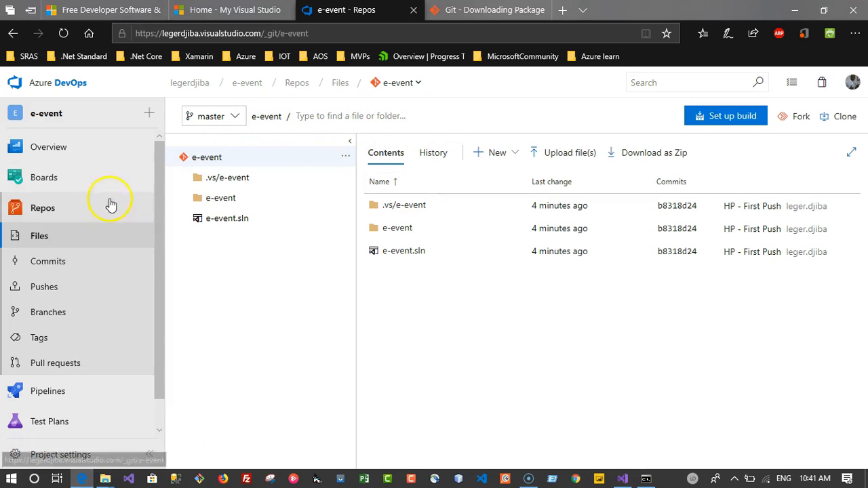
# View the Commits page showing b8318d24 'HP - First Push', trying the history and Author filters.
pyautogui.click(65, 271)
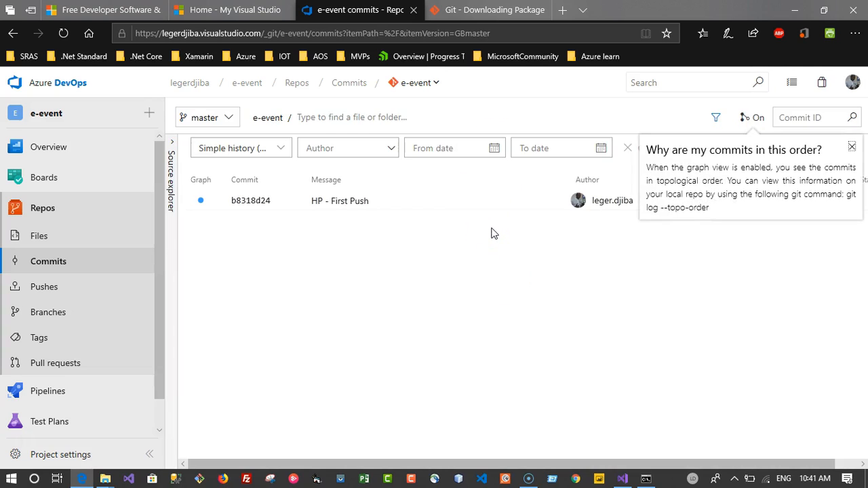
pyautogui.click(851, 146)
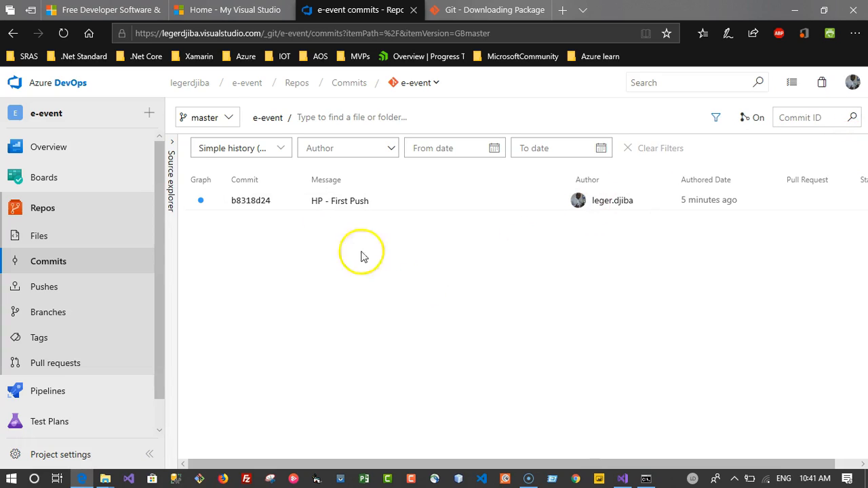
pyautogui.click(264, 149)
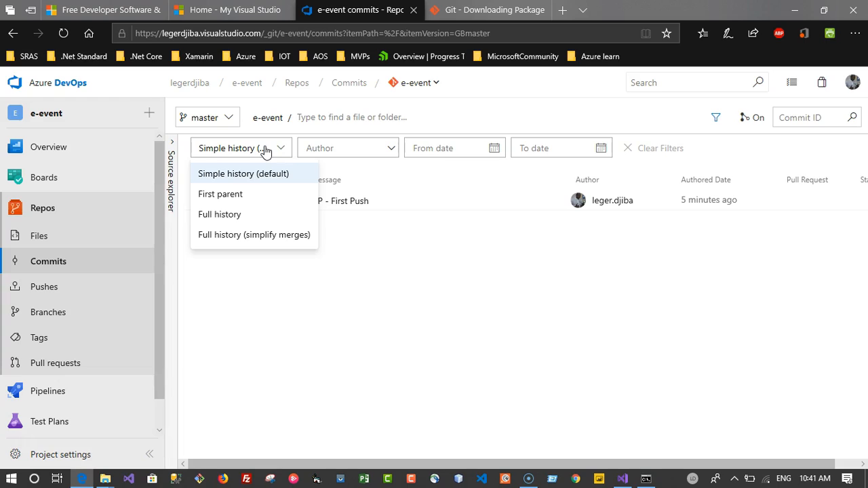
pyautogui.click(396, 151)
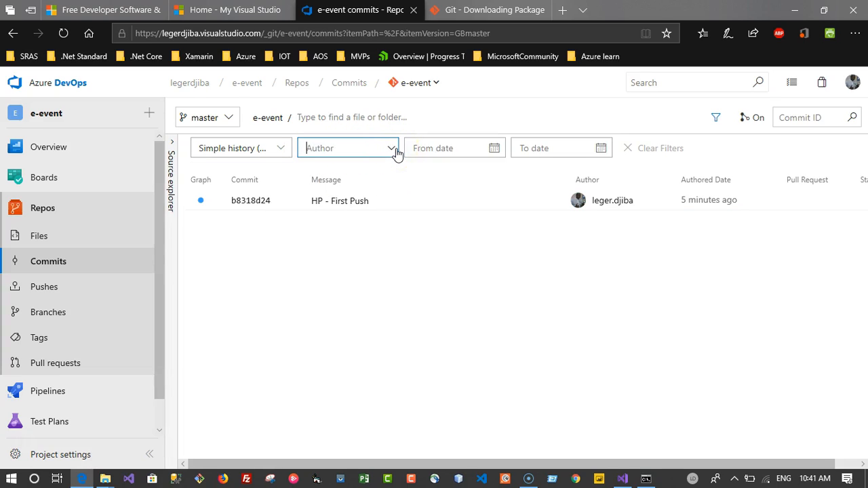
pyautogui.click(480, 149)
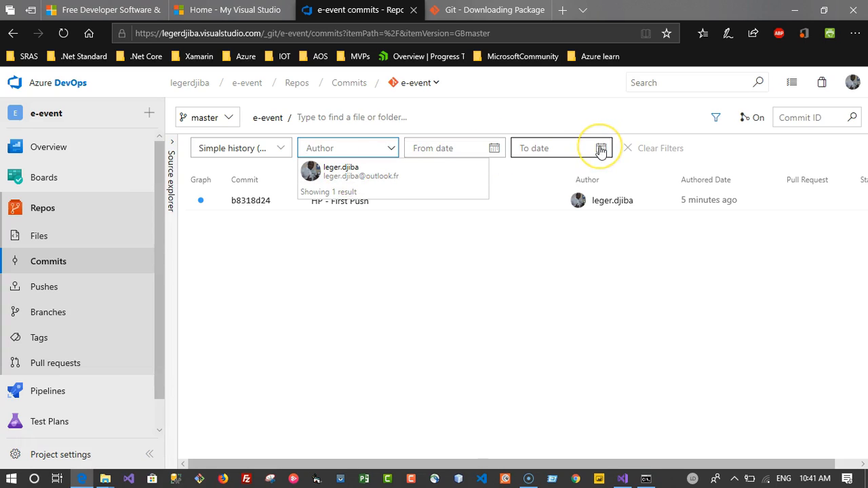
pyautogui.click(606, 265)
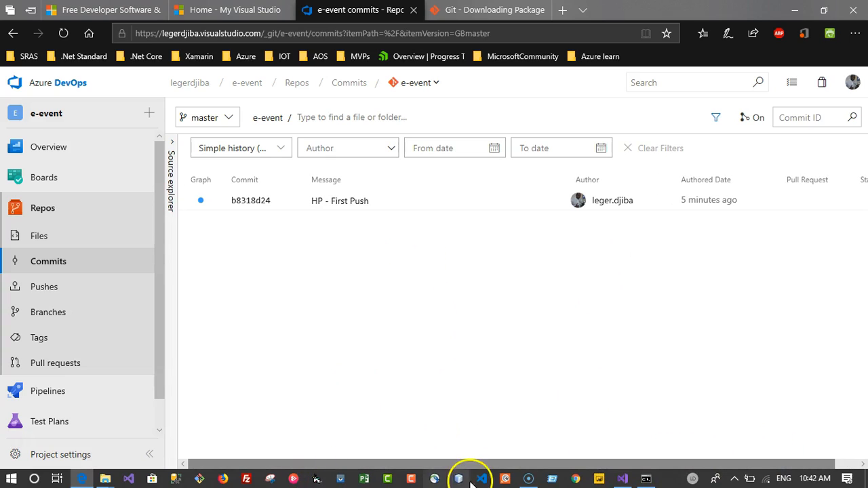
# Expand Controllers in Solution Explorer and select HomeController.cs.
pyautogui.click(622, 478)
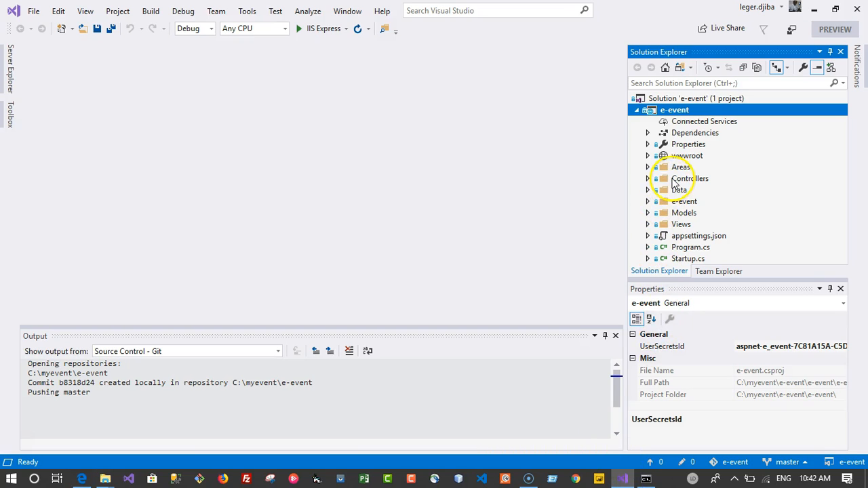
pyautogui.doubleClick(680, 178)
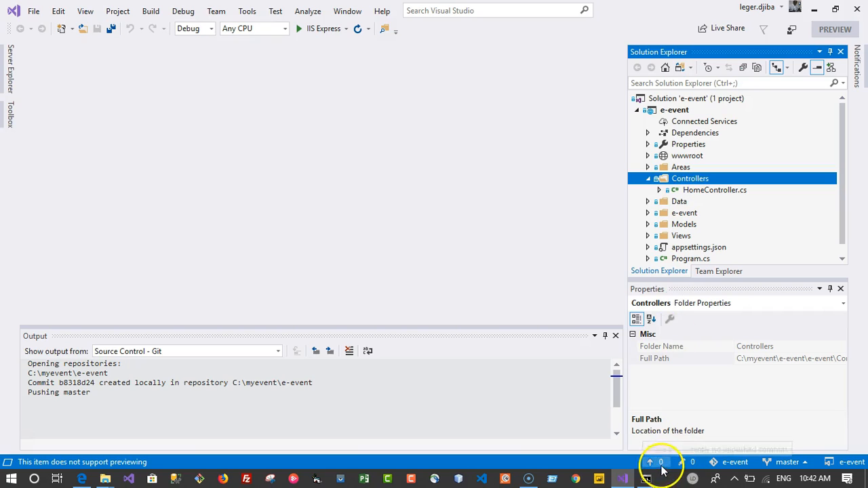
pyautogui.click(697, 191)
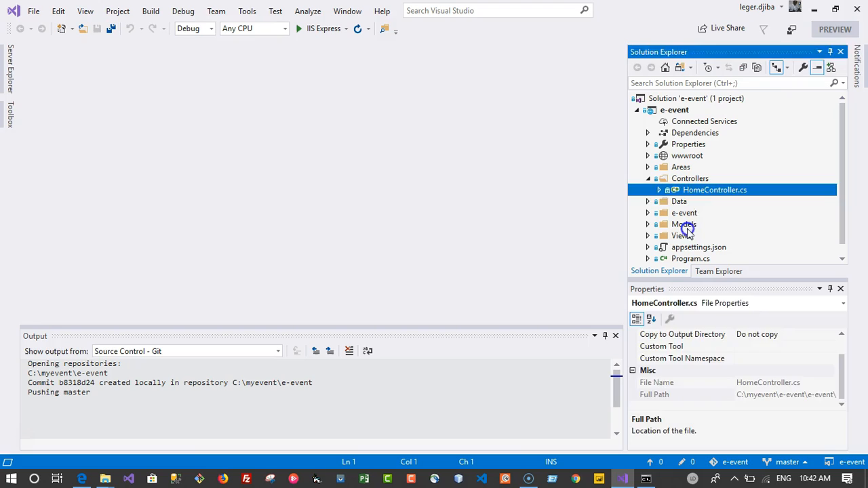
# In HomeController.cs, change the About message to 'Bienvenue dans cette application !.' and save.
pyautogui.doubleClick(705, 192)
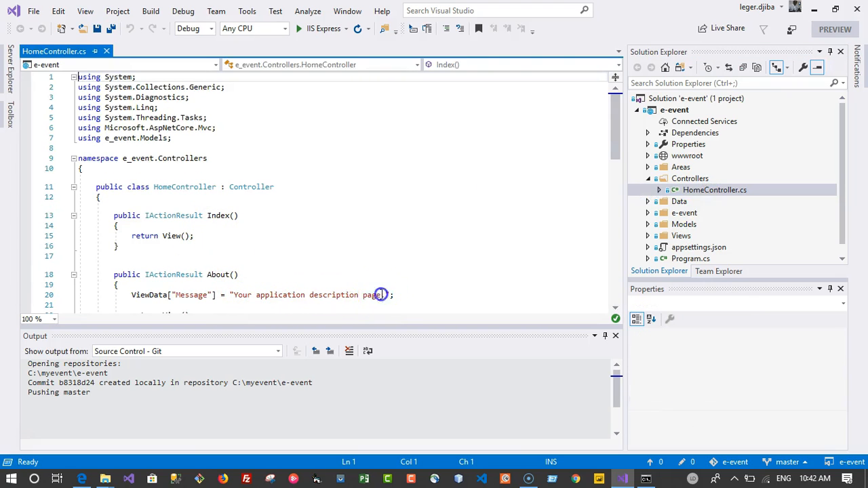
pyautogui.moveTo(379, 295); pyautogui.dragTo(246, 295)
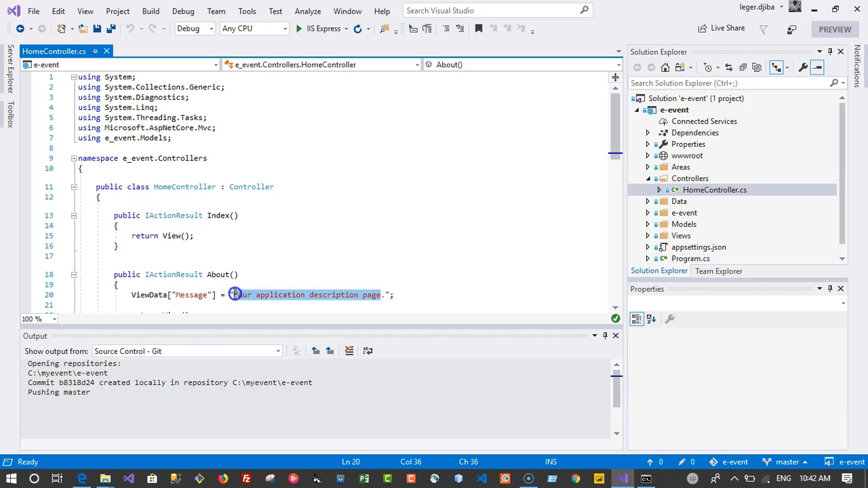
pyautogui.write('Bienv')
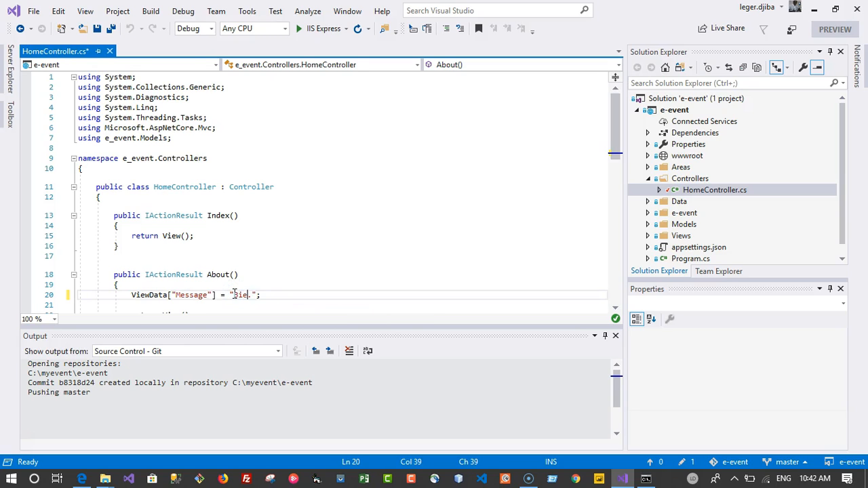
pyautogui.write('enue')
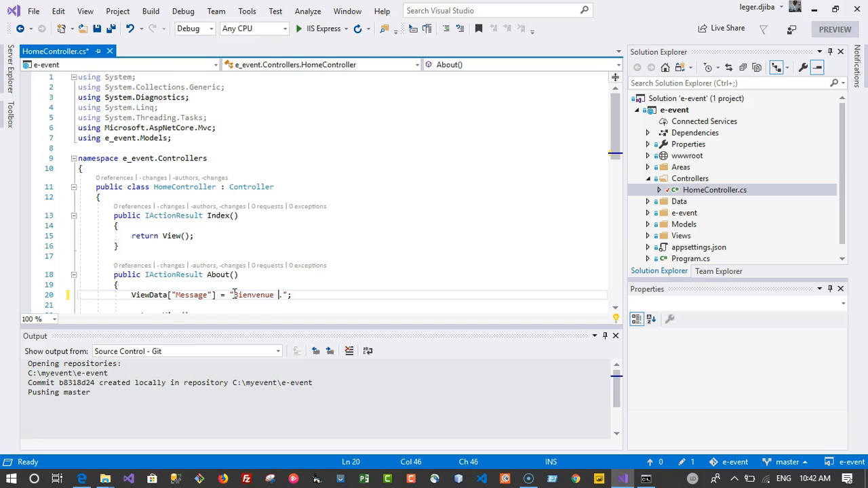
pyautogui.write(' dans cette application !')
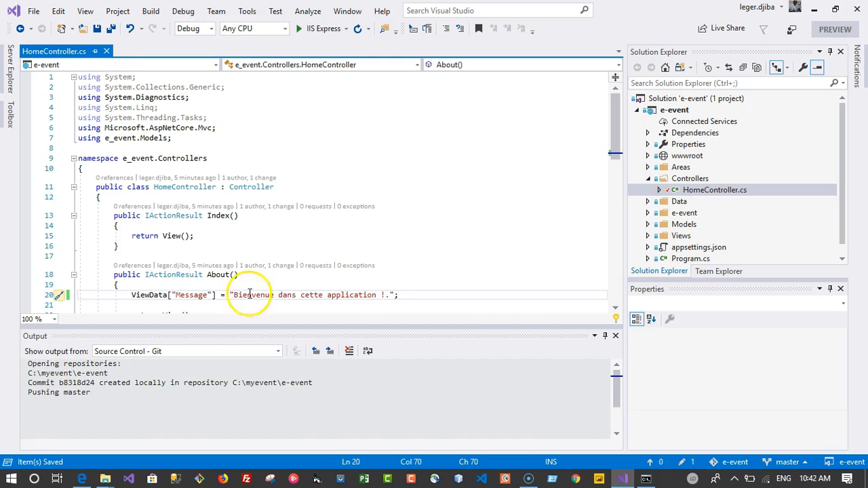
# Show the pending HomeController change and enter the commit message 'HP - First Push'.
pyautogui.click(687, 462)
pyautogui.click(688, 462)
pyautogui.click(698, 119)
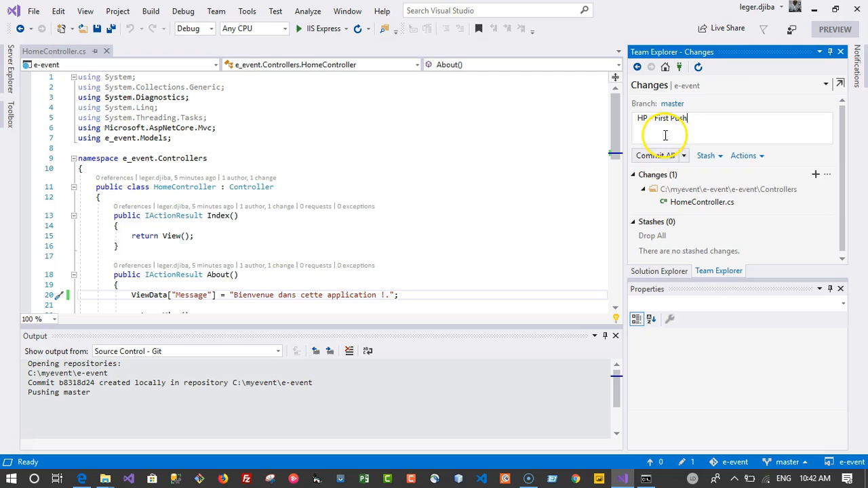
# Commit all changes locally as 'HP - First Push' and view outgoing commit 0f2c4810.
pyautogui.click(656, 155)
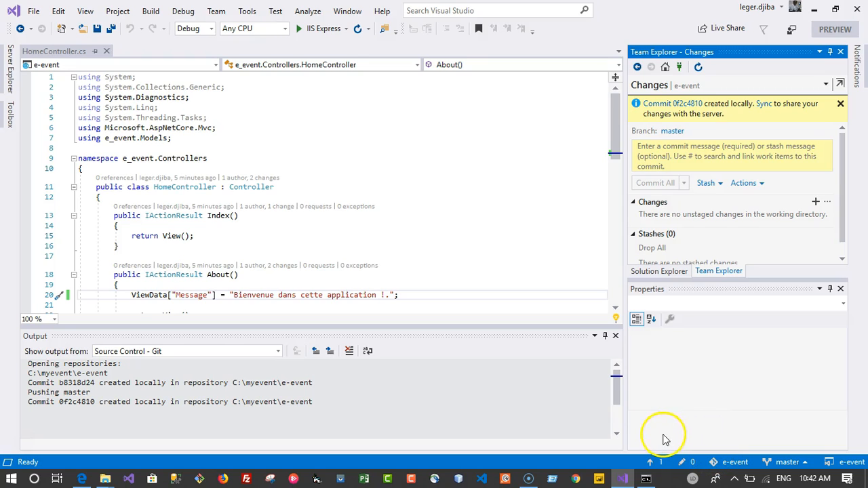
pyautogui.click(709, 155)
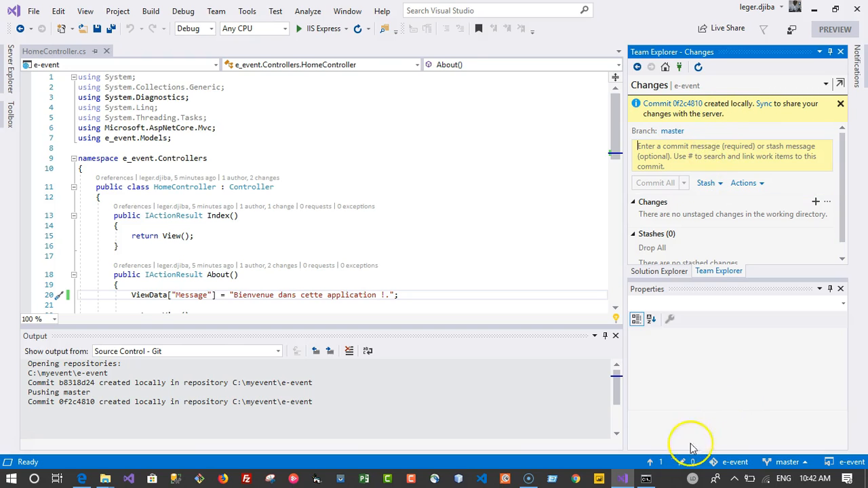
pyautogui.click(655, 463)
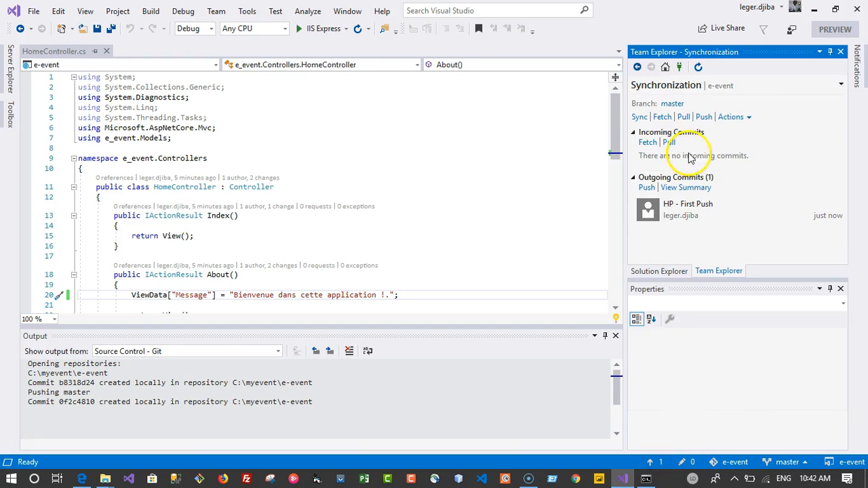
# Push commit 0f2c481 to origin/master, then return to the e-event Commits page in the browser.
pyautogui.click(703, 118)
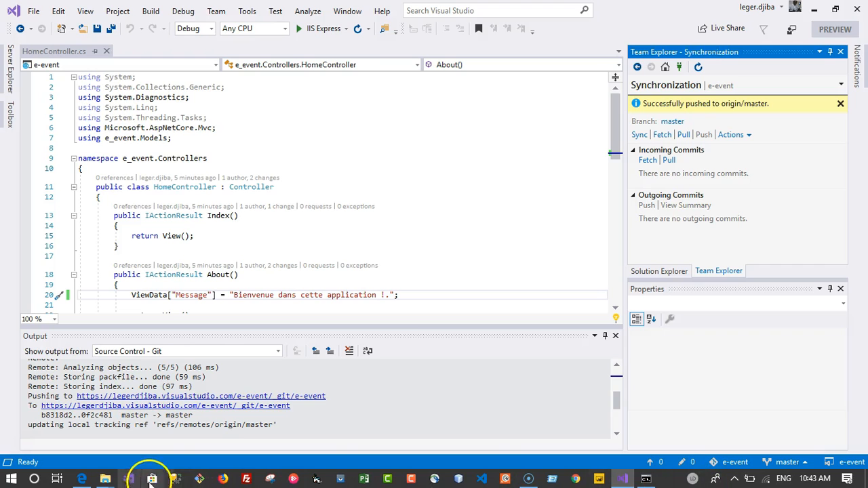
pyautogui.click(80, 478)
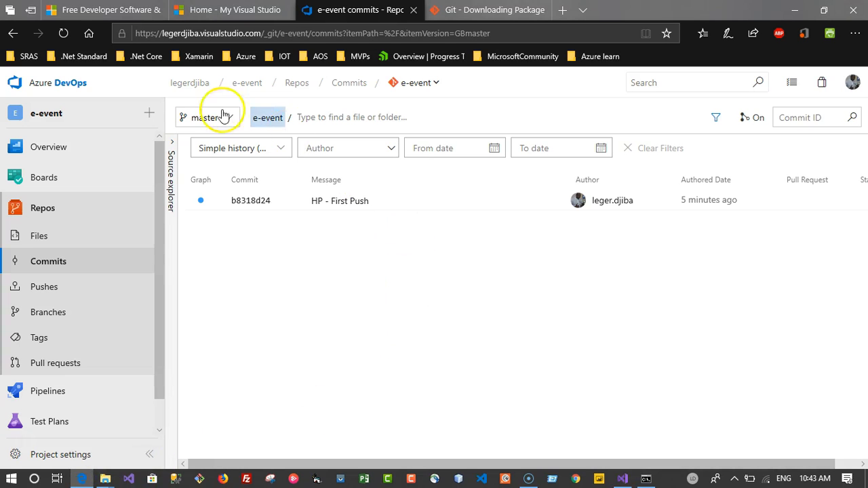
# Refresh the e-event commit history to see commit 0f2c4810, then open the repository's Files listing.
pyautogui.click(63, 33)
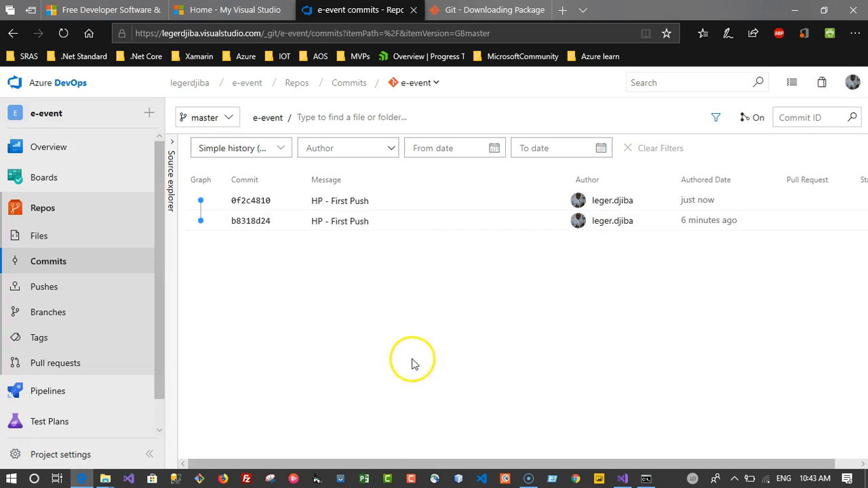
pyautogui.click(66, 241)
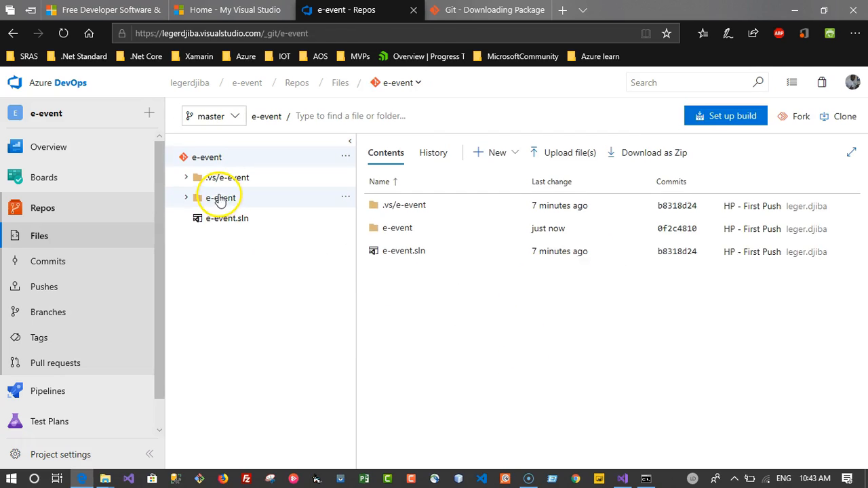
# Browse to e-event/Controllers/HomeController.cs and open it for online editing.
pyautogui.click(221, 198)
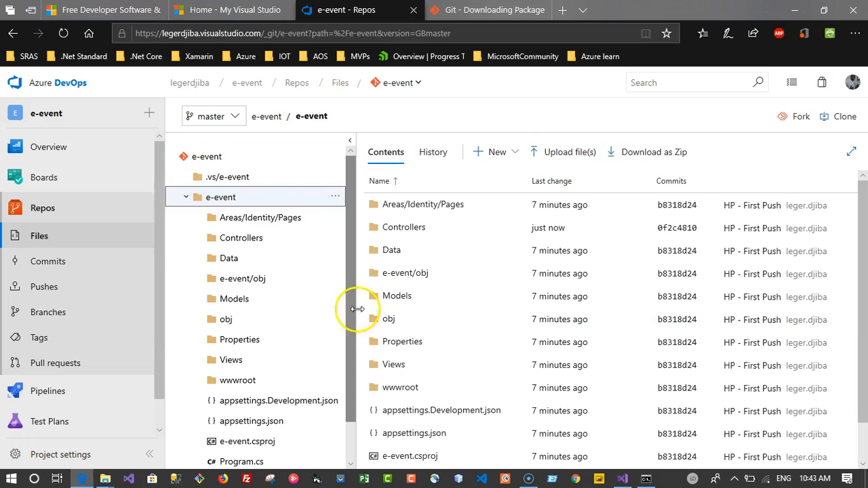
pyautogui.click(241, 238)
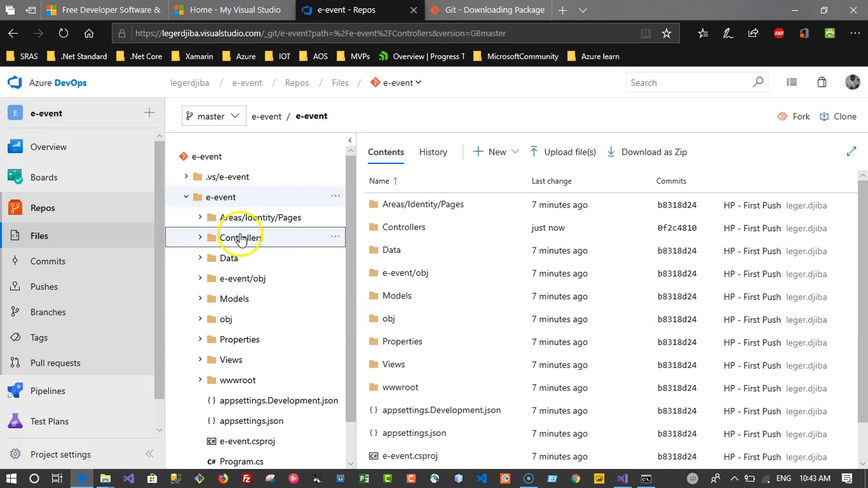
pyautogui.click(271, 258)
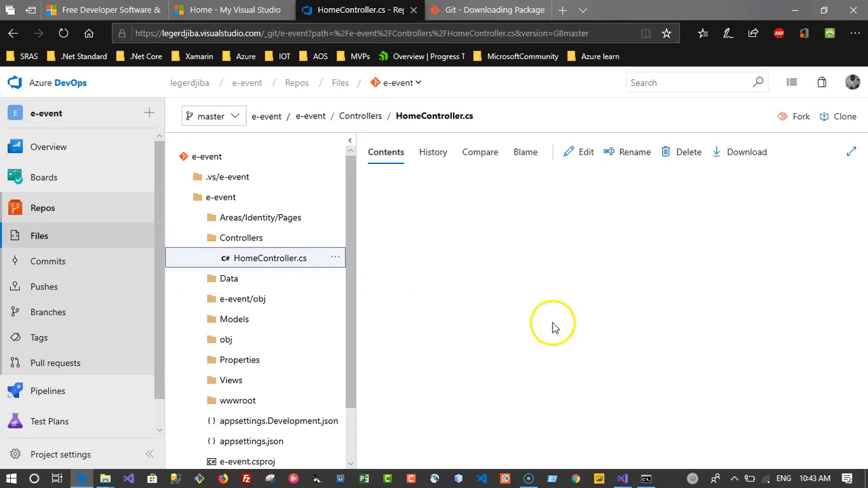
pyautogui.click(585, 153)
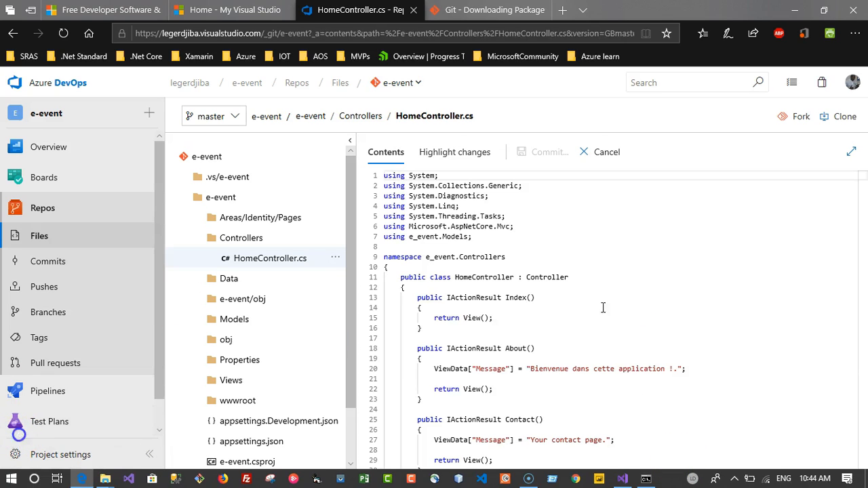
# Select line 20's French About message and review the highlighted changes against the original.
pyautogui.click(436, 370)
pyautogui.keyDown('shift'); pyautogui.click(689, 369); pyautogui.keyUp('shift')
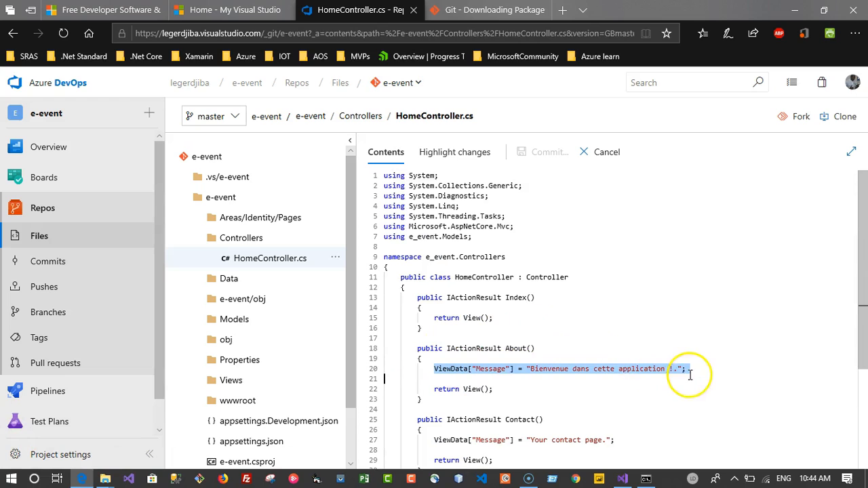
pyautogui.click(696, 375)
pyautogui.click(456, 152)
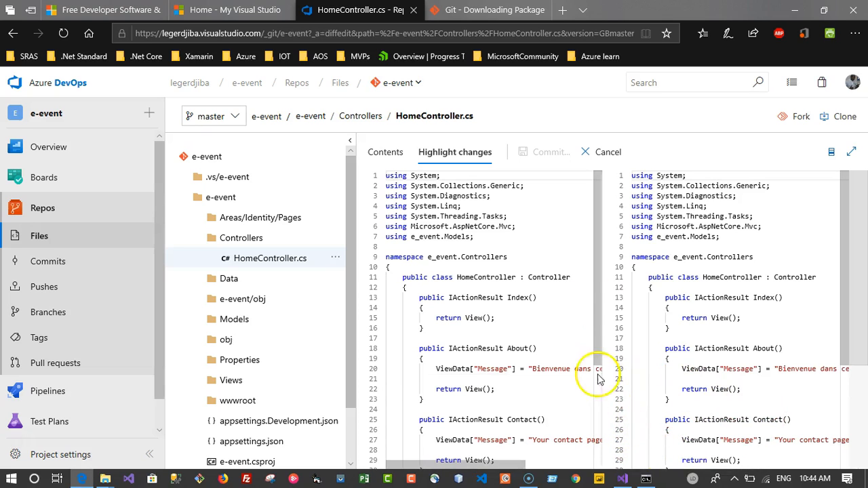
pyautogui.scroll(-4, 591, 407)
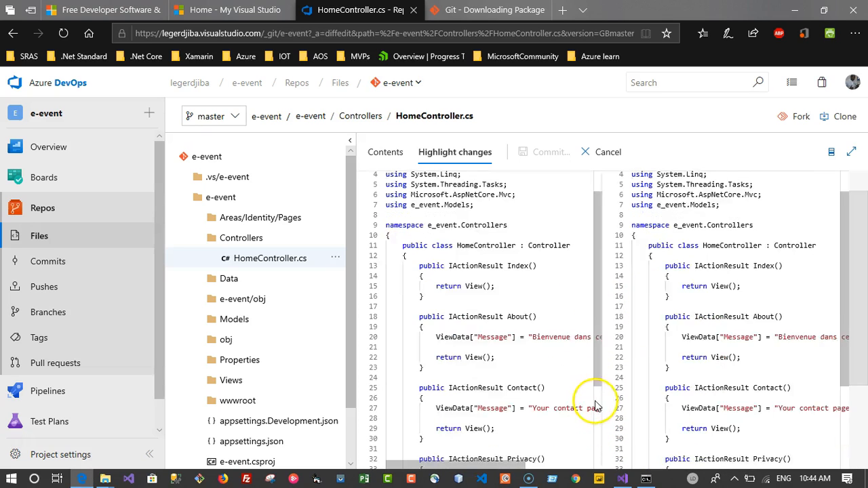
pyautogui.scroll(1, 599, 403)
pyautogui.scroll(2, 599, 403)
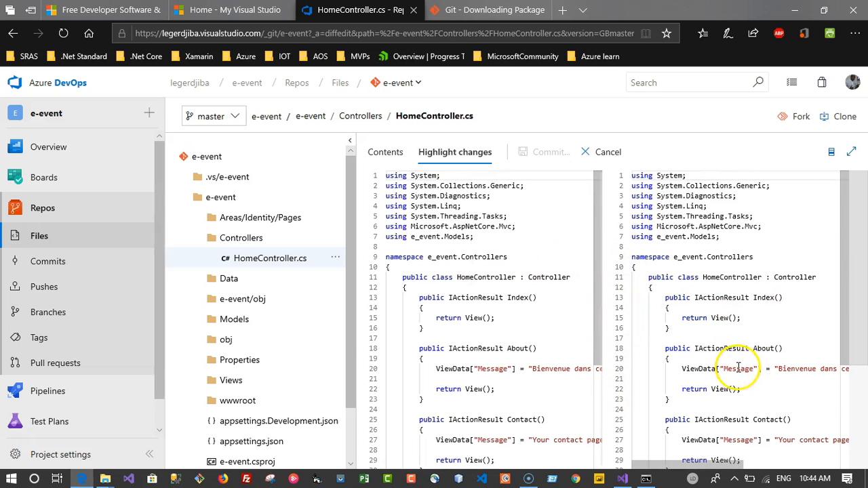
pyautogui.scroll(-3, 742, 386)
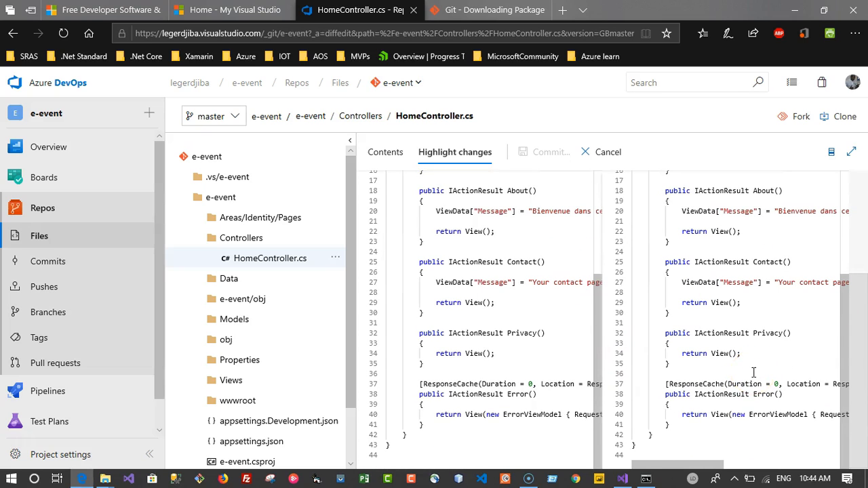
pyautogui.scroll(3, 753, 371)
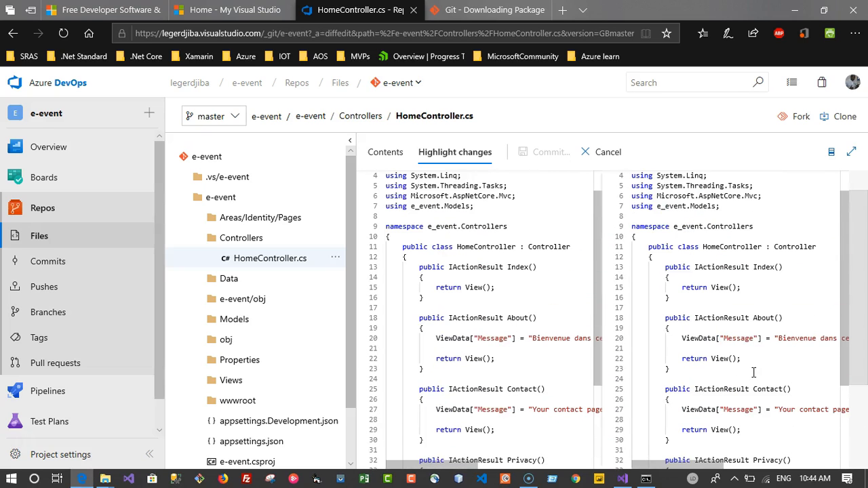
# Return to the file contents, cancel the edit without committing, and switch back to Visual Studio.
pyautogui.click(377, 152)
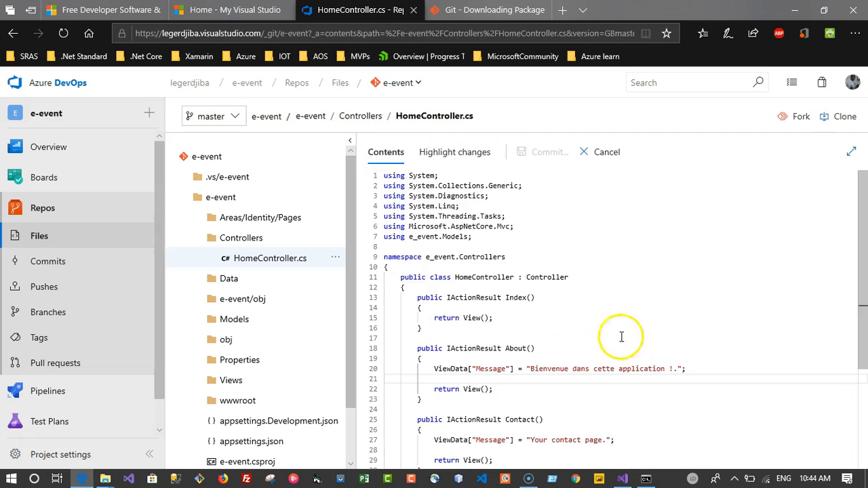
pyautogui.scroll(-2, 630, 344)
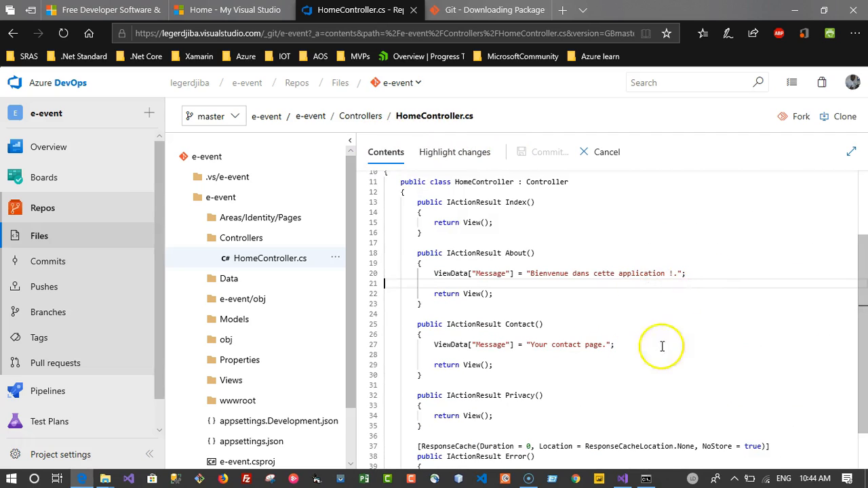
pyautogui.click(548, 344)
pyautogui.click(620, 355)
pyautogui.scroll(-2, 651, 359)
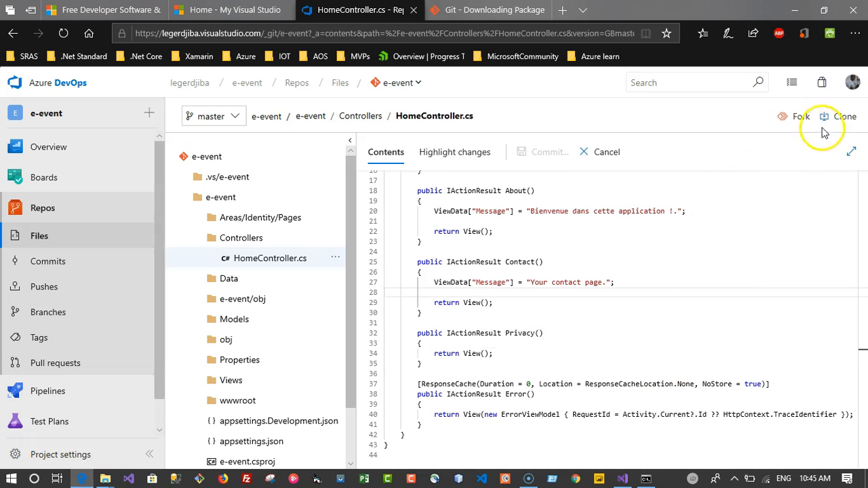
pyautogui.click(608, 153)
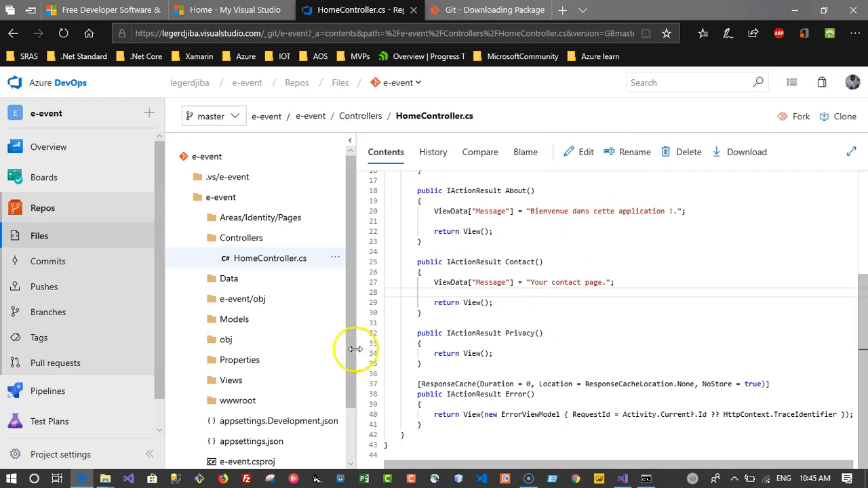
pyautogui.click(623, 479)
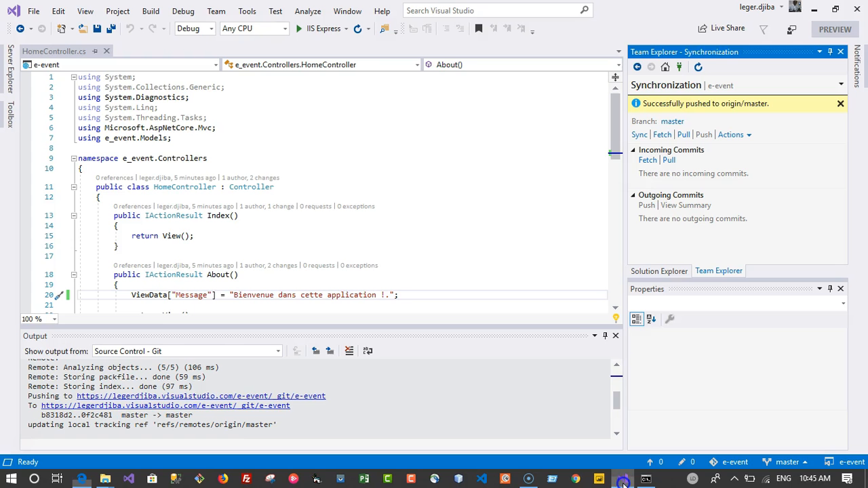
# Confirm no pending changes remain, then fetch remote commits from origin on the Synchronization page.
pyautogui.click(666, 66)
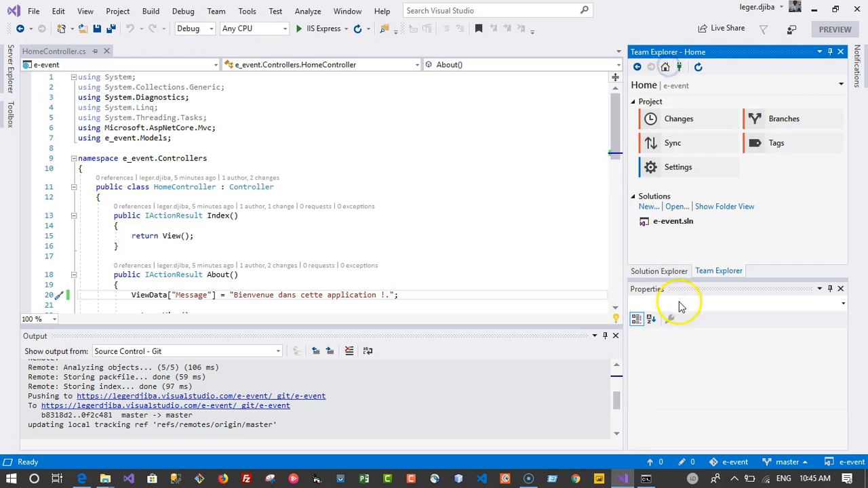
pyautogui.click(682, 118)
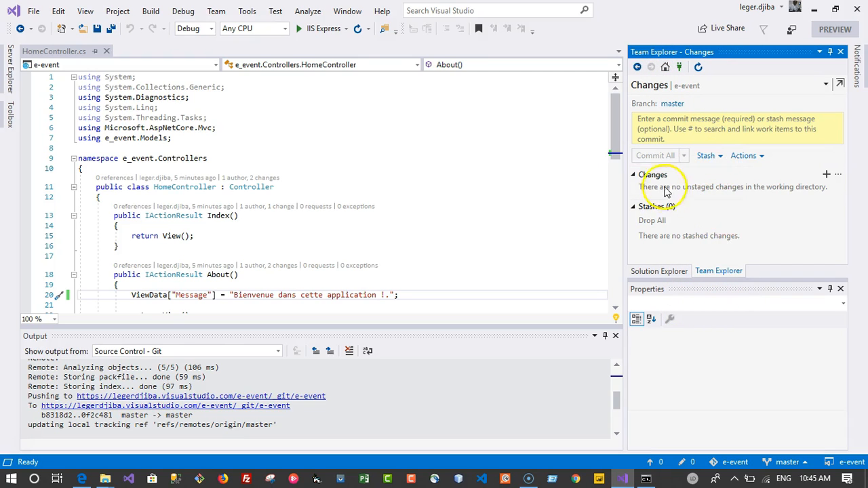
pyautogui.click(638, 66)
pyautogui.click(679, 143)
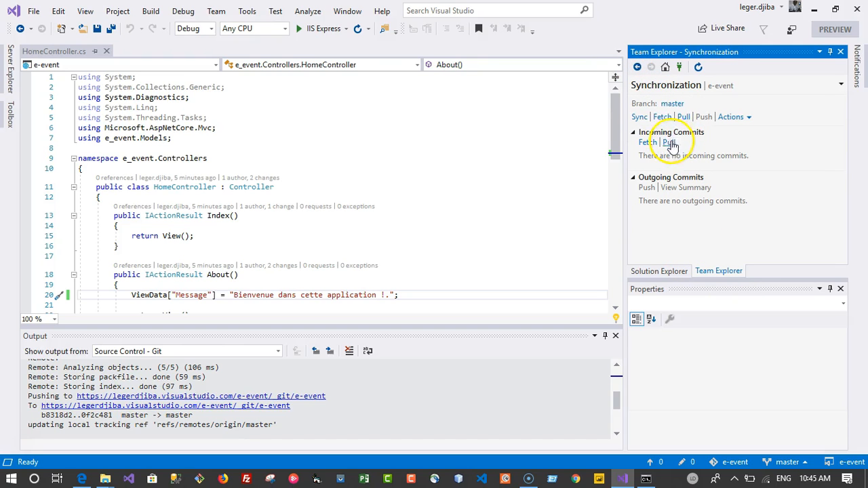
pyautogui.click(662, 117)
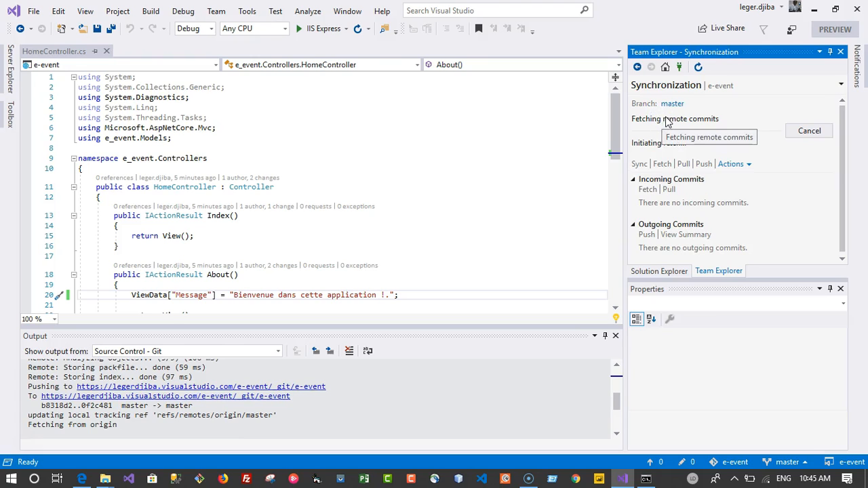
# Pull master from origin, see 'already up to date', and confirm no unpushed commits remain.
pyautogui.click(664, 134)
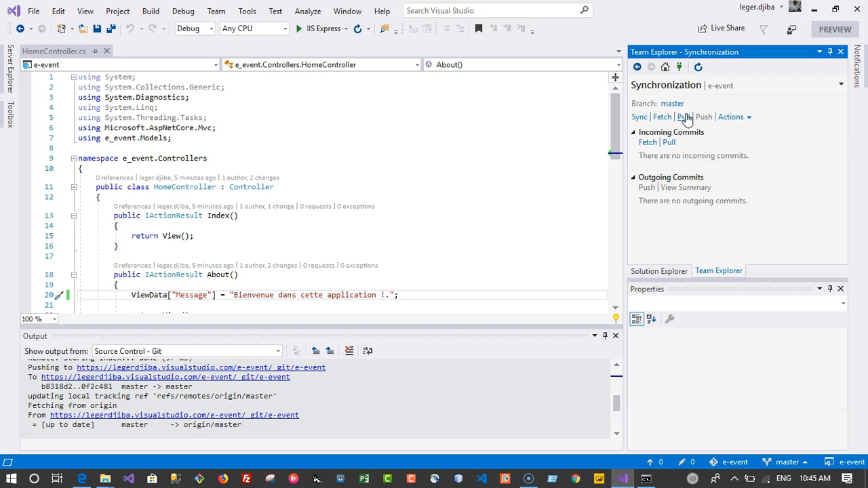
pyautogui.click(683, 118)
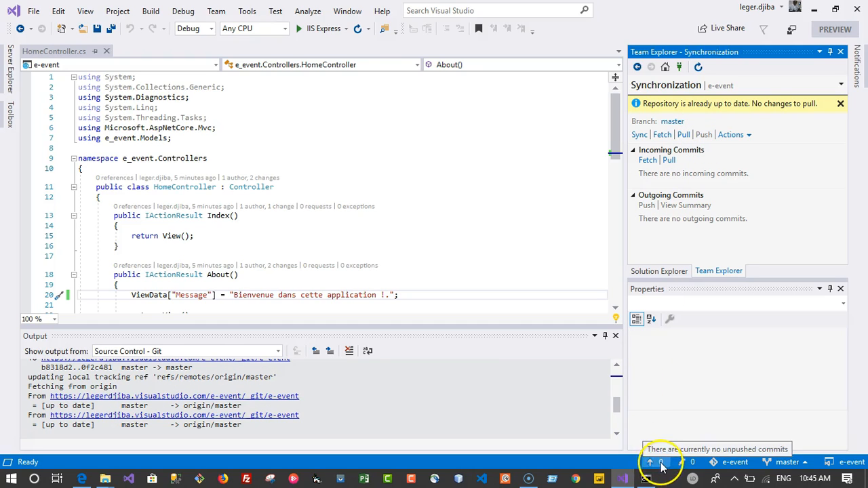
pyautogui.moveTo(687, 463)
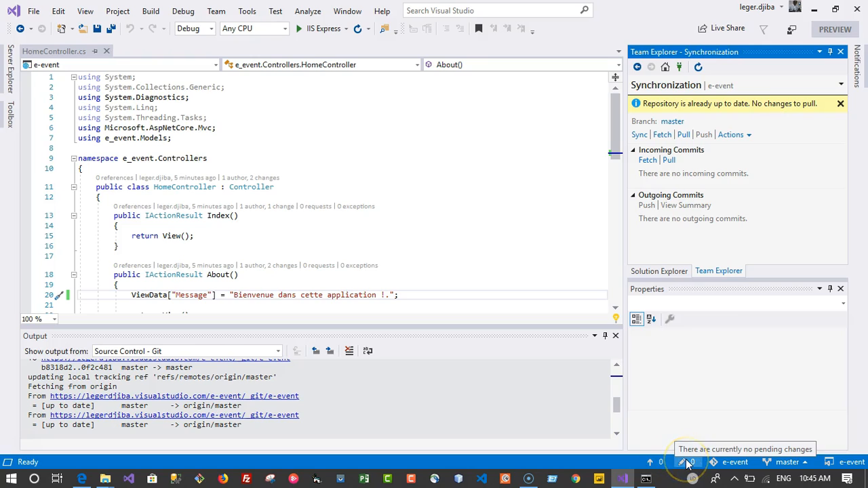
pyautogui.click(659, 464)
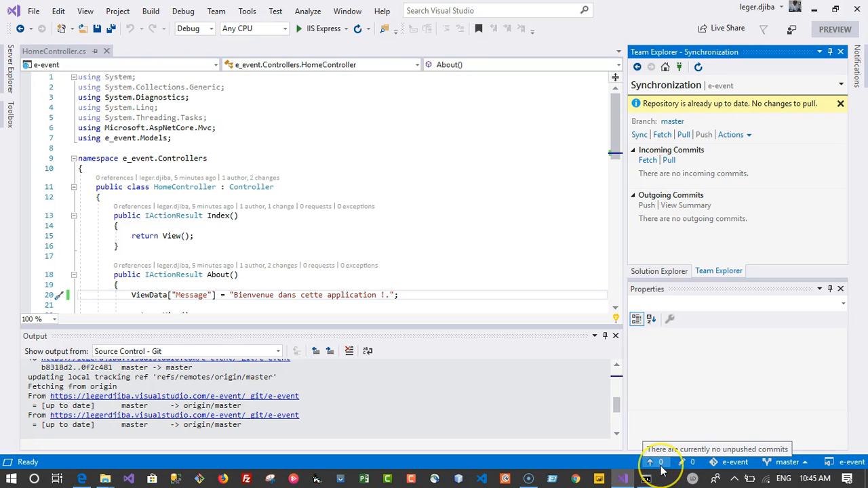